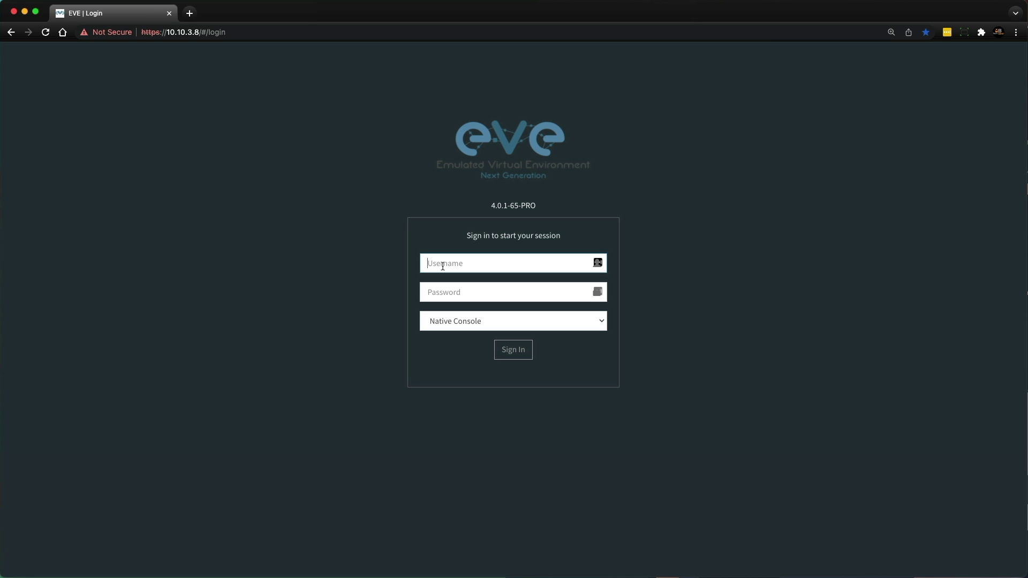
# Sign in to EVE-NG as admin with the account password, keeping Native Console as the console type
pyautogui.write('admin')
pyautogui.press('Tab')
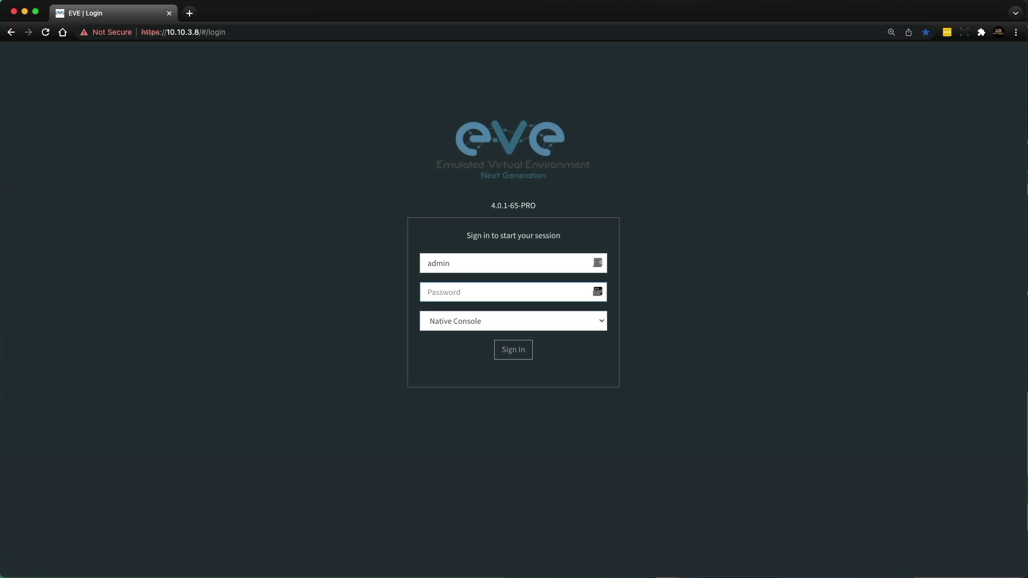
pyautogui.write('eve')
pyautogui.click(596, 315)
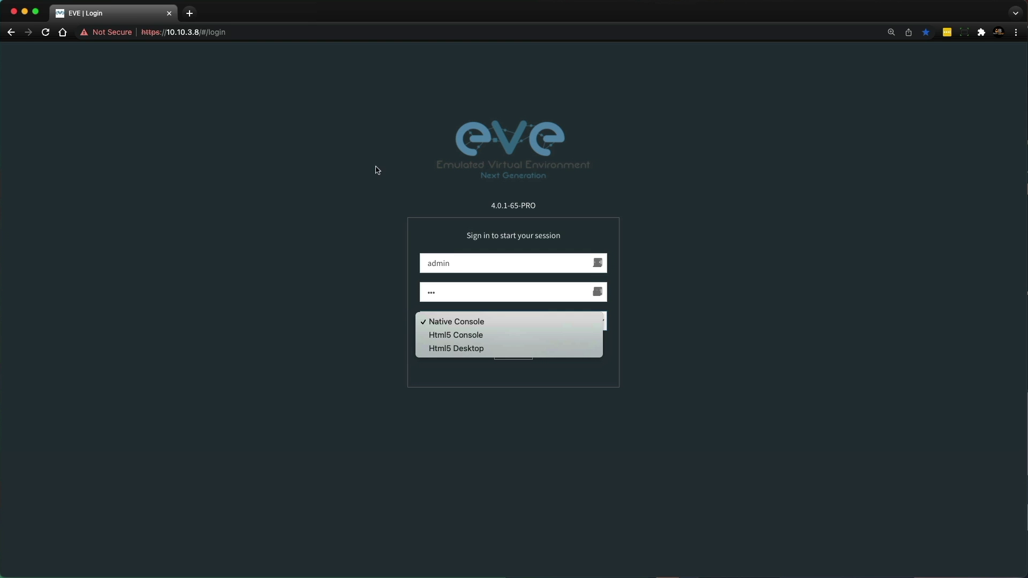
pyautogui.click(589, 322)
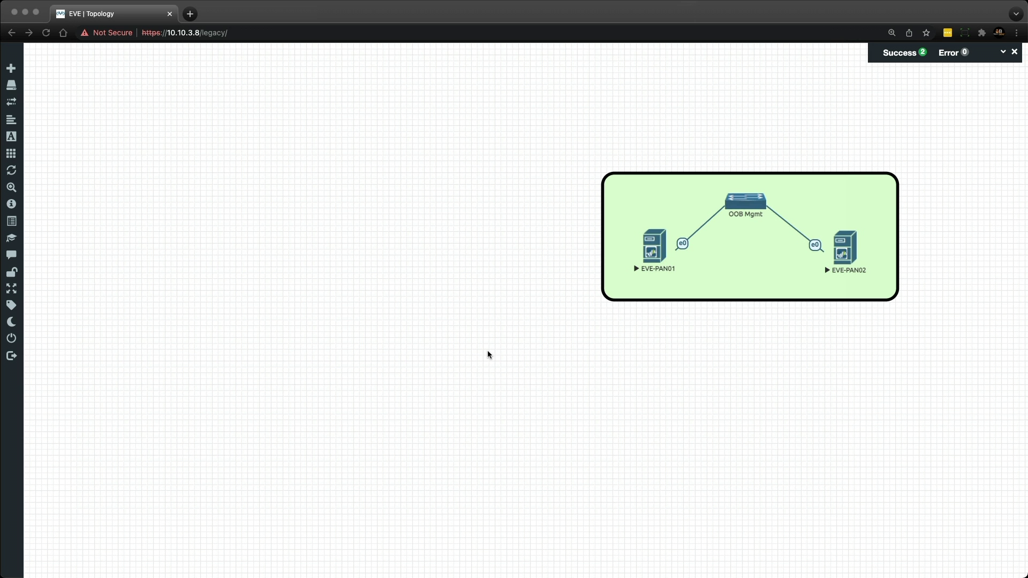
# Open SecureCRT consoles to EVE-PAN01 and EVE-PAN02 and enlarge the window to 40 rows by 149 columns
pyautogui.click(656, 247)
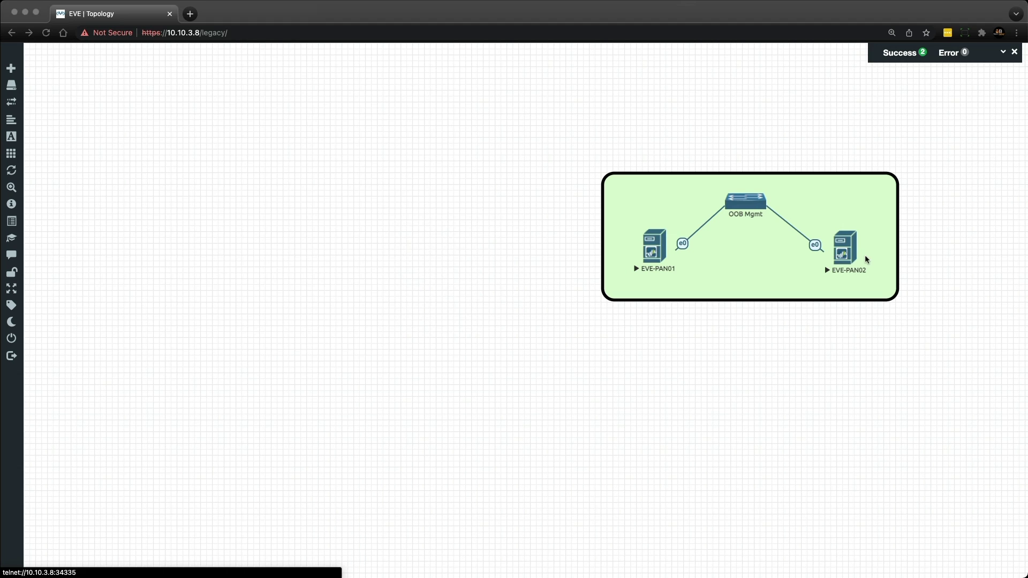
pyautogui.click(848, 254)
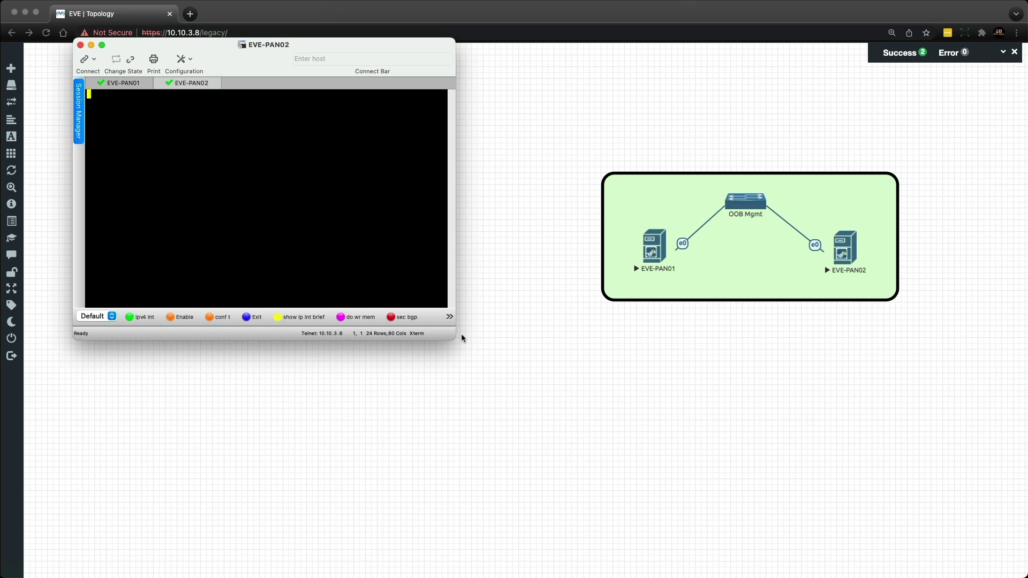
pyautogui.moveTo(453, 338); pyautogui.dragTo(769, 485)
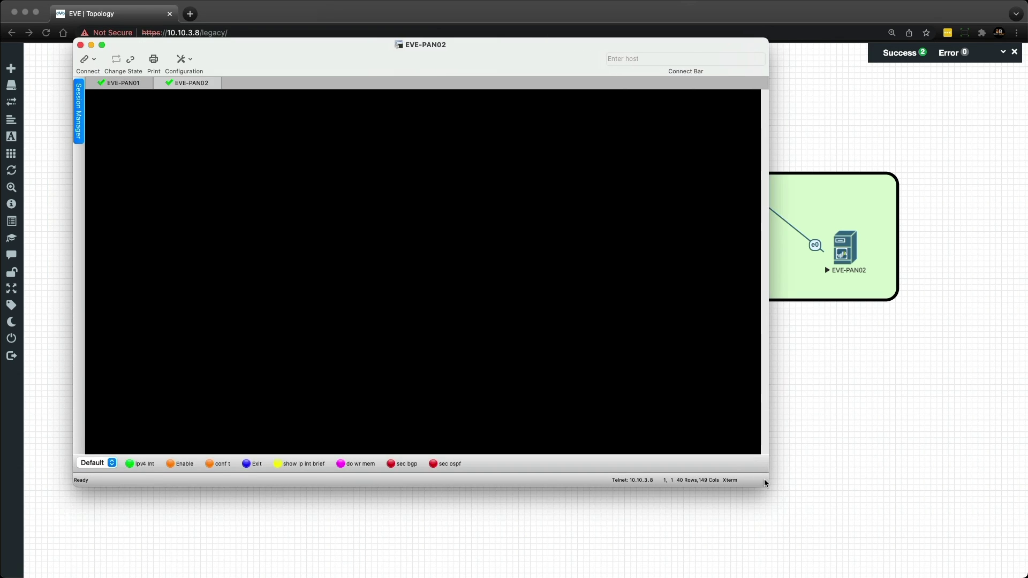
pyautogui.click(129, 88)
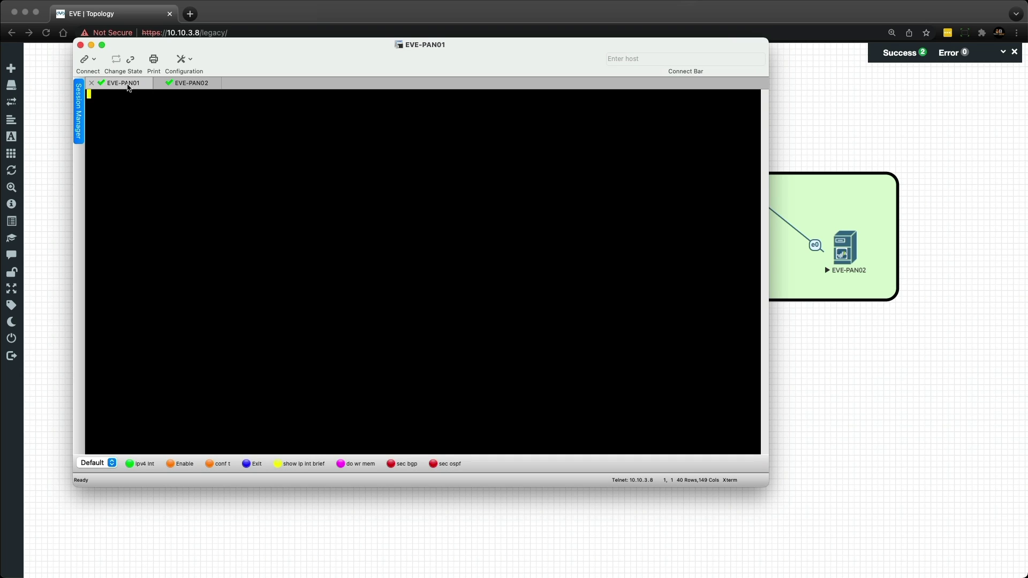
pyautogui.click(181, 84)
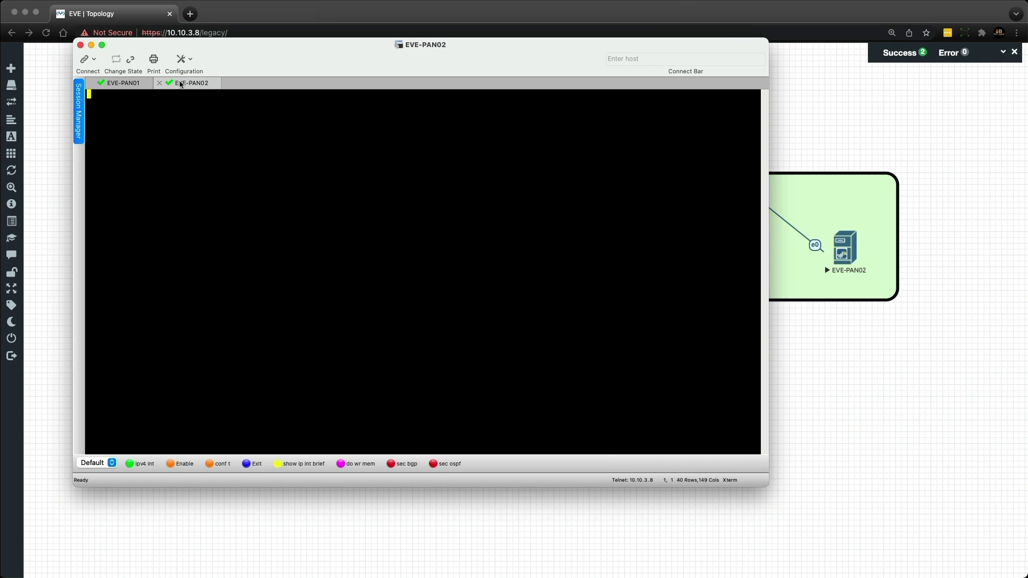
pyautogui.click(135, 85)
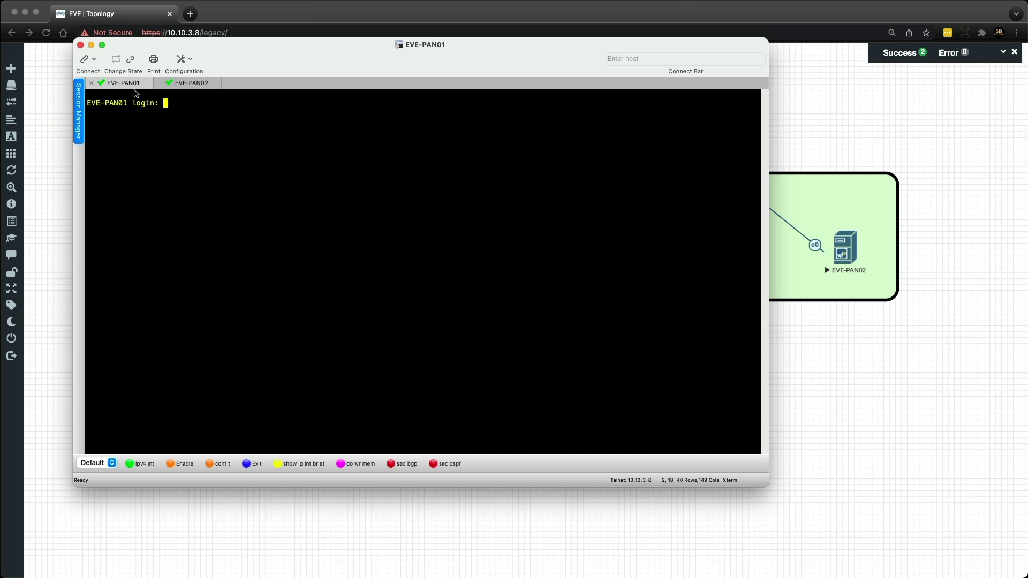
# Log in as admin on both the EVE-PAN01 and EVE-PAN02 consoles
pyautogui.write('admin')
pyautogui.press('Return')
pyautogui.press('Return')
pyautogui.click(189, 83)
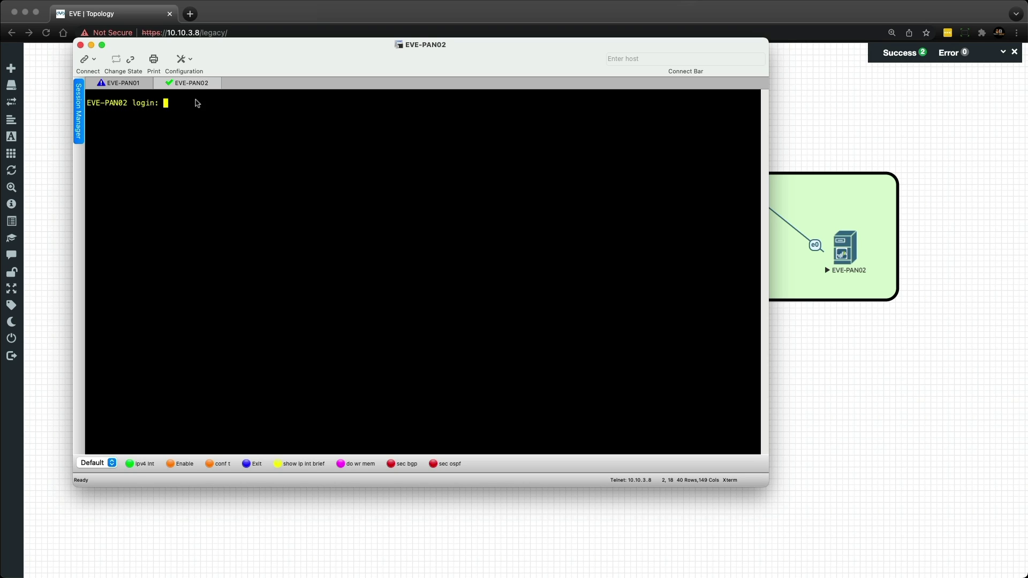
pyautogui.write('admin')
pyautogui.press('Return')
pyautogui.press('Return')
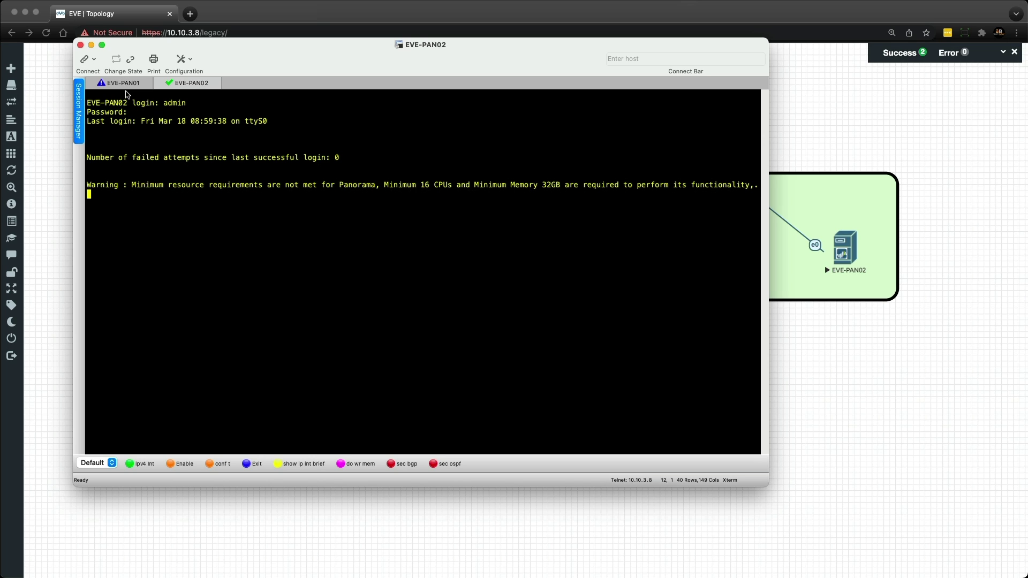
pyautogui.click(123, 83)
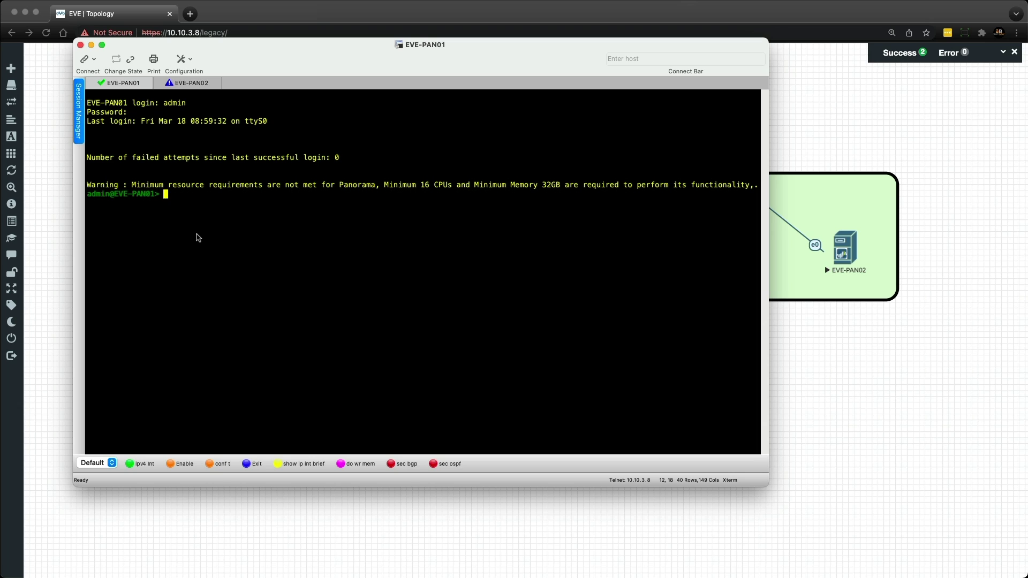
# Enter configuration mode on EVE-PAN01 with the configure command
pyautogui.write('configure')
pyautogui.press('Return')
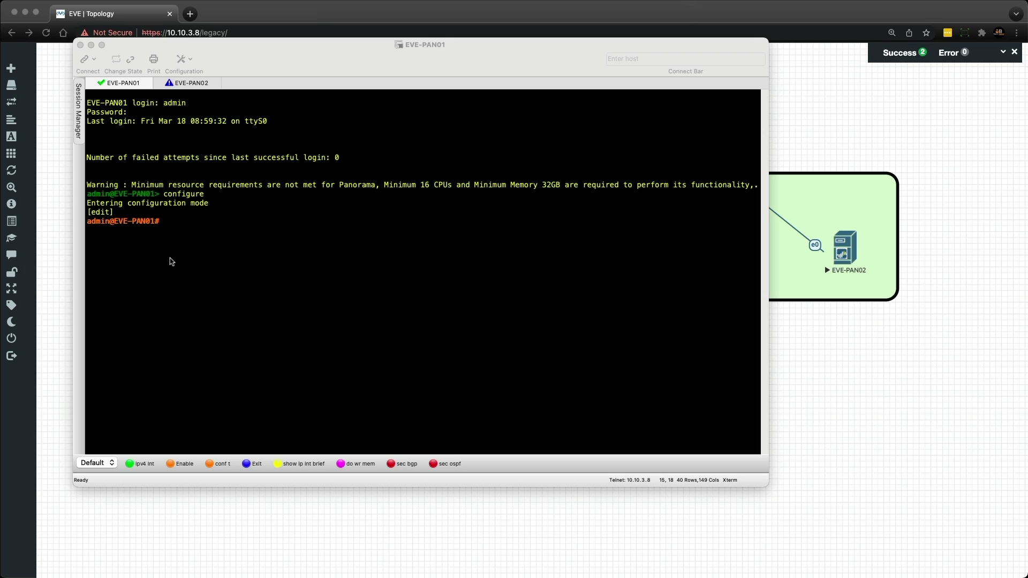
pyautogui.click(208, 254)
# Set EVE-PAN01's hostname, management IP 10.10.3.21/255.255.255.0 and default gateway 10.10.3.254
pyautogui.write('set deviceconfig system hostname EVE-PAN01')
pyautogui.press('Return')
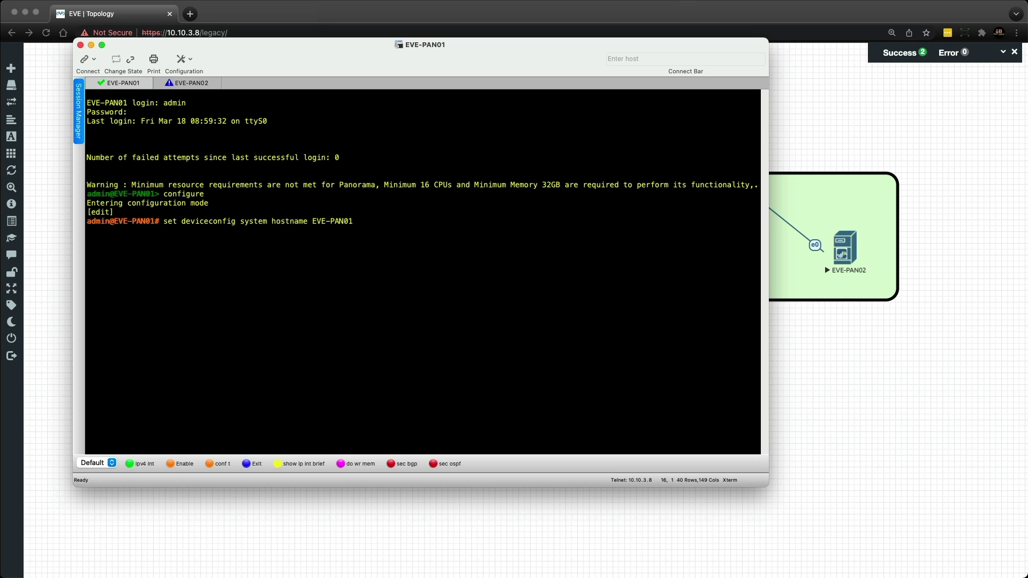
pyautogui.press('super+Tab')
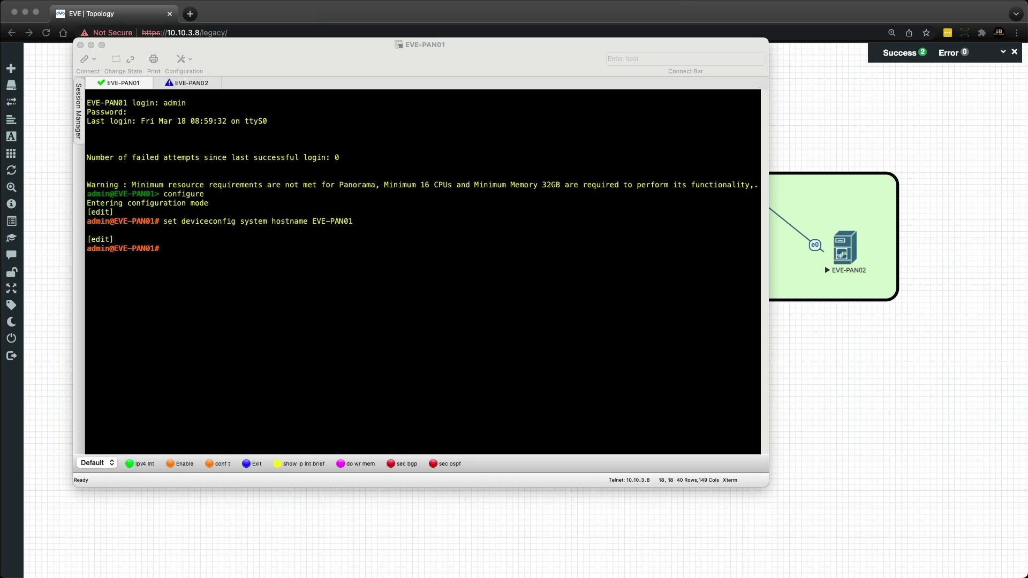
pyautogui.click(175, 247)
pyautogui.write('set deviceconfig system ip-address 10.10.3.21 netmask 255.255.255.0')
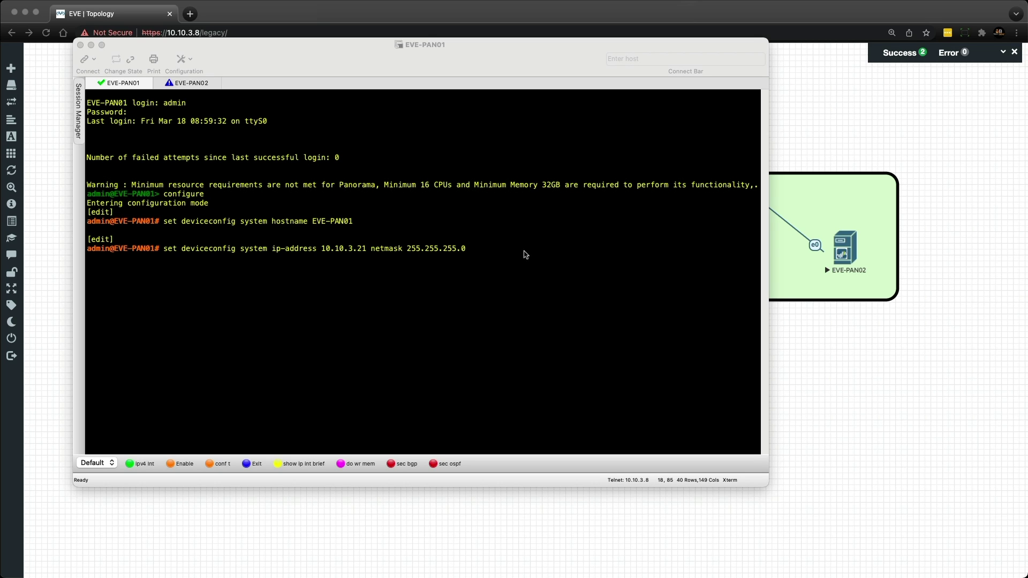
pyautogui.click(526, 255)
pyautogui.press('Return')
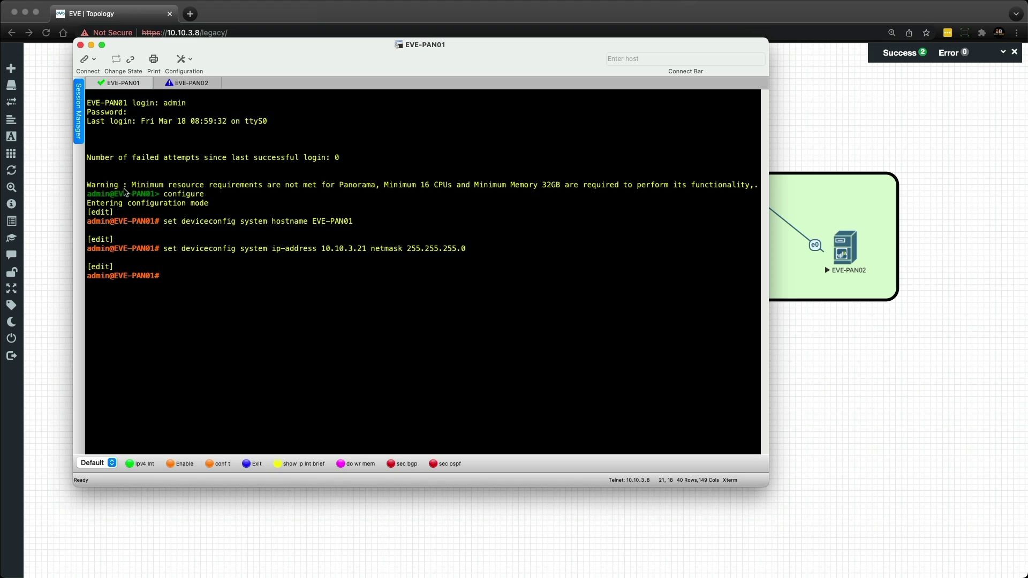
pyautogui.press('super+Tab')
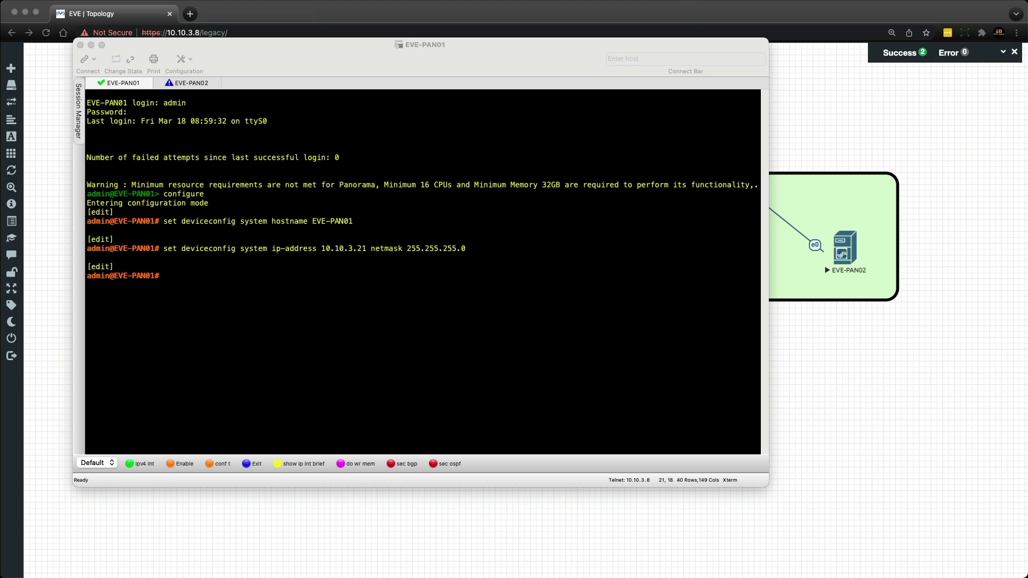
pyautogui.click(181, 273)
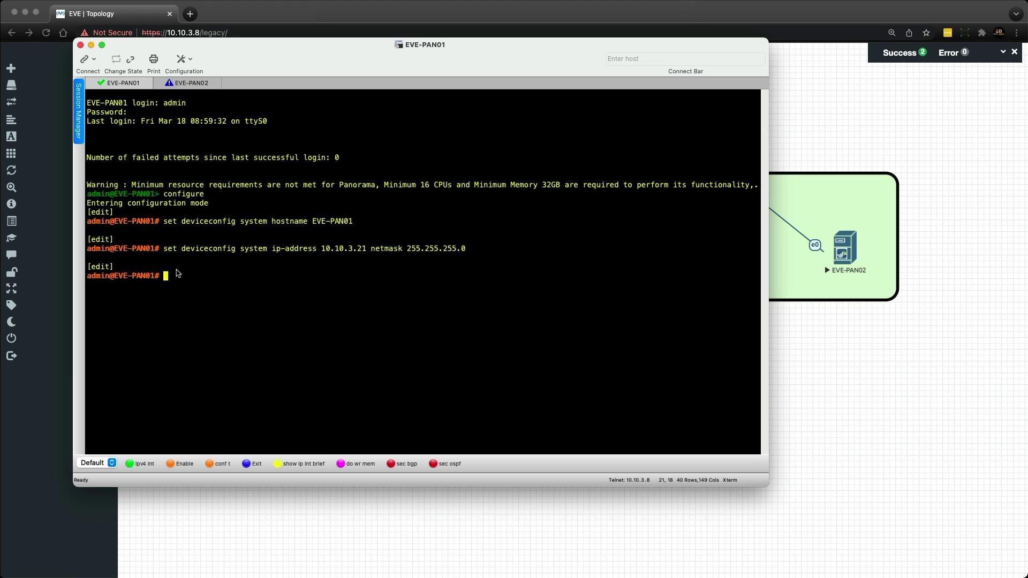
pyautogui.write('set deviceconfig system default-gateway 10.10.3.254')
pyautogui.press('Return')
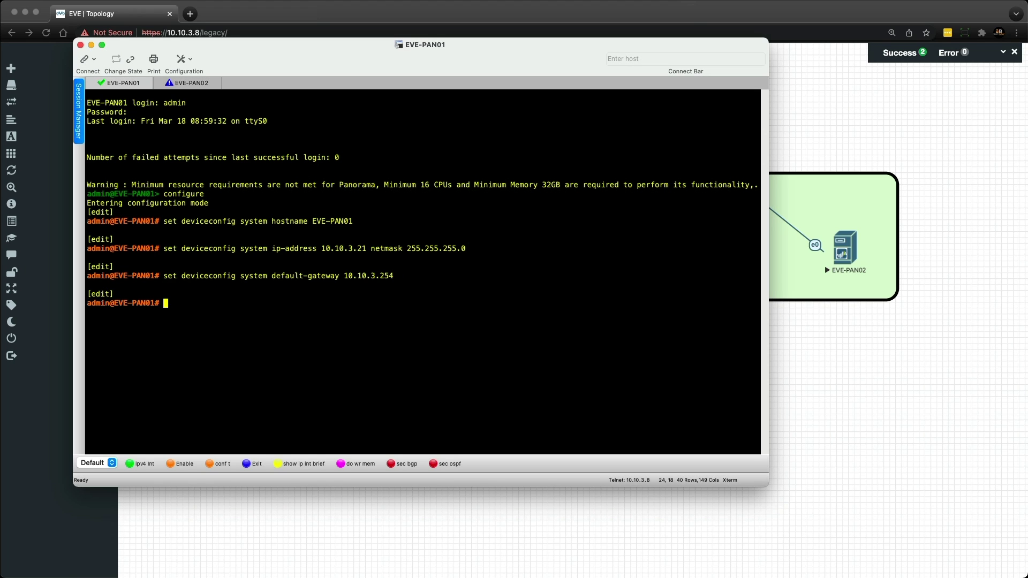
# Set EVE-PAN01's primary DNS server to 8.8.8.8 and timezone to Europe/London
pyautogui.press('super+Tab')
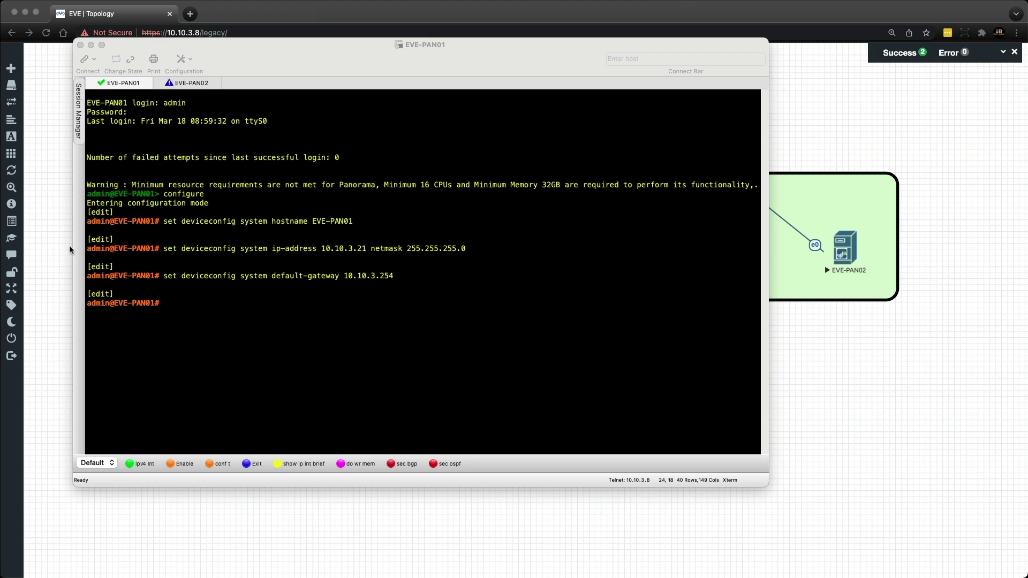
pyautogui.click(204, 305)
pyautogui.write('set deviceconfig system dns-setting servers primary 8.8.8.8')
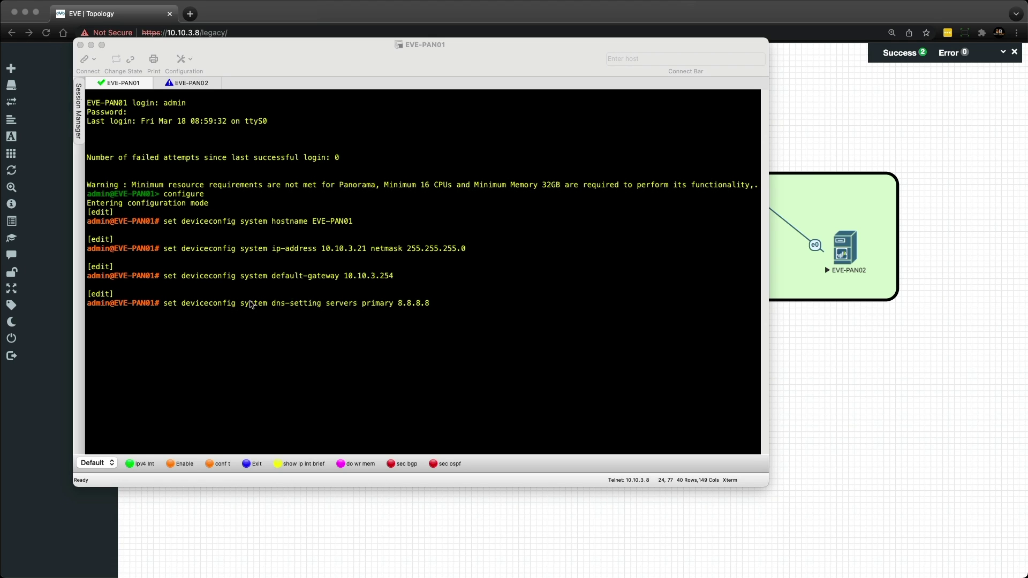
pyautogui.click(437, 304)
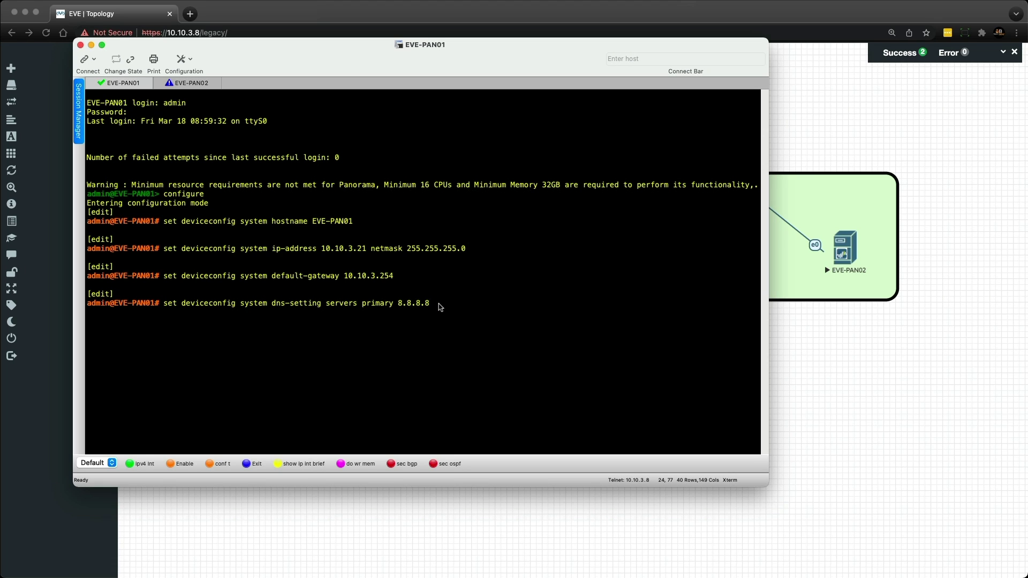
pyautogui.press('Return')
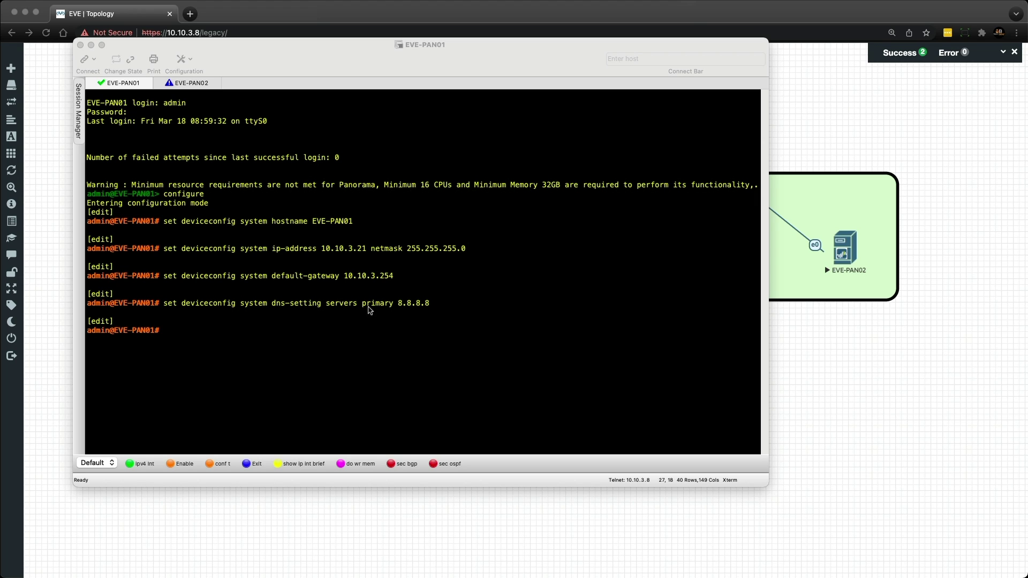
pyautogui.write('set deviceconfig system timezone Europe/London')
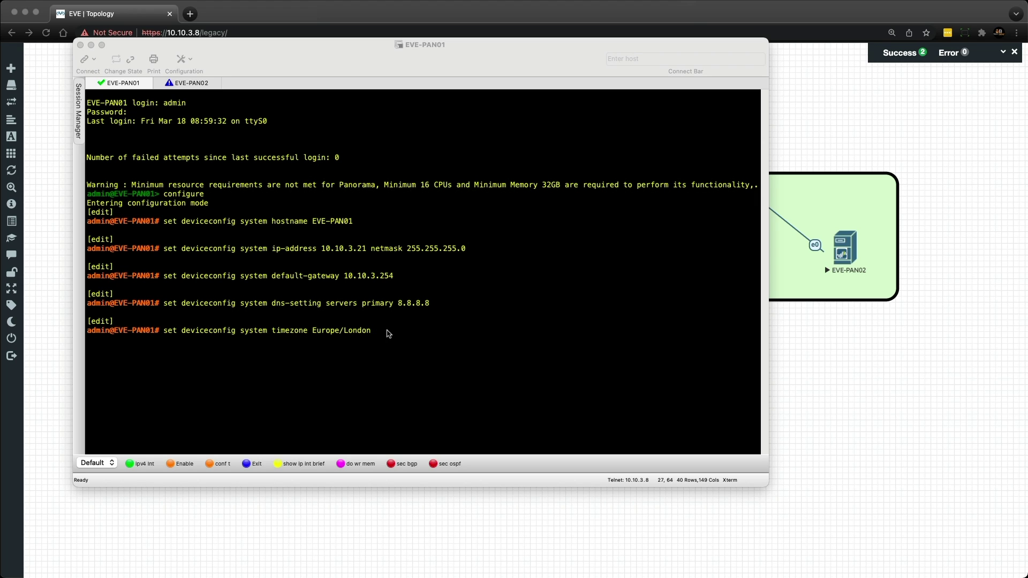
pyautogui.click(410, 330)
pyautogui.press('Return')
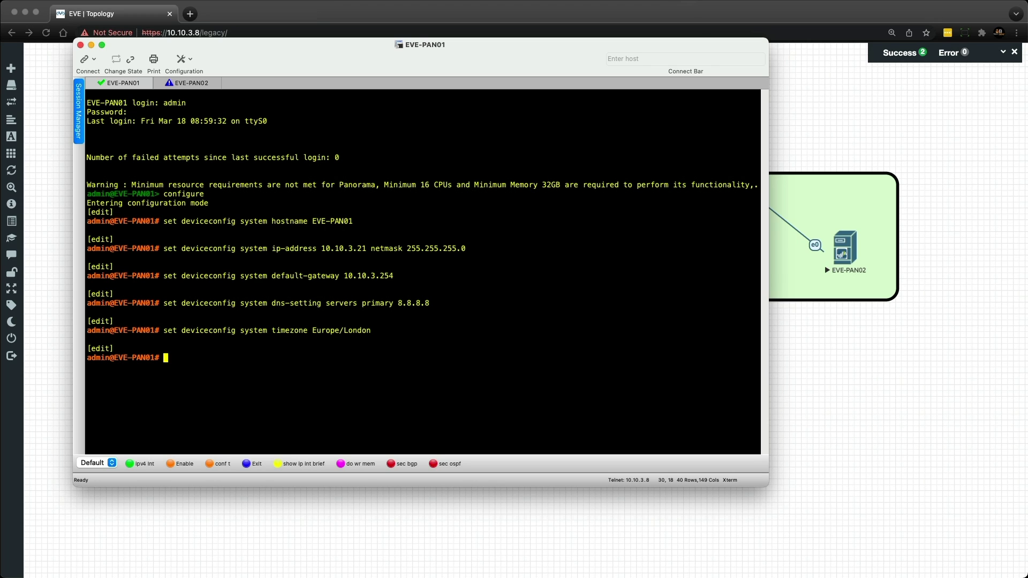
pyautogui.press('super+Tab')
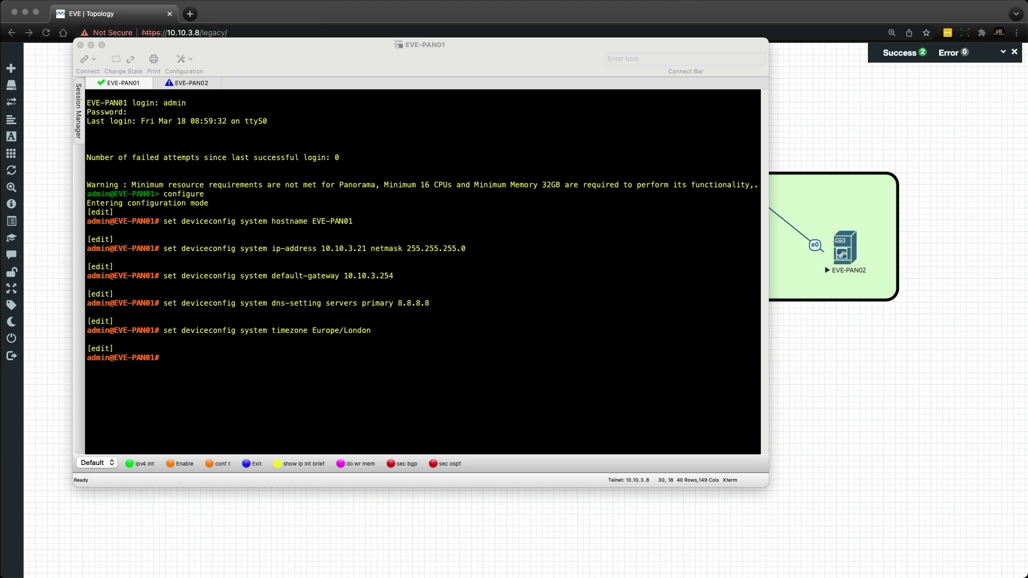
pyautogui.click(176, 358)
# Set EVE-PAN01's NTP server to uk.pool.ntp.org and commit the configuration
pyautogui.write('set deviceconfig system ntp-servers primary-ntp-server ntp-server-address uk.pool.ntp.org')
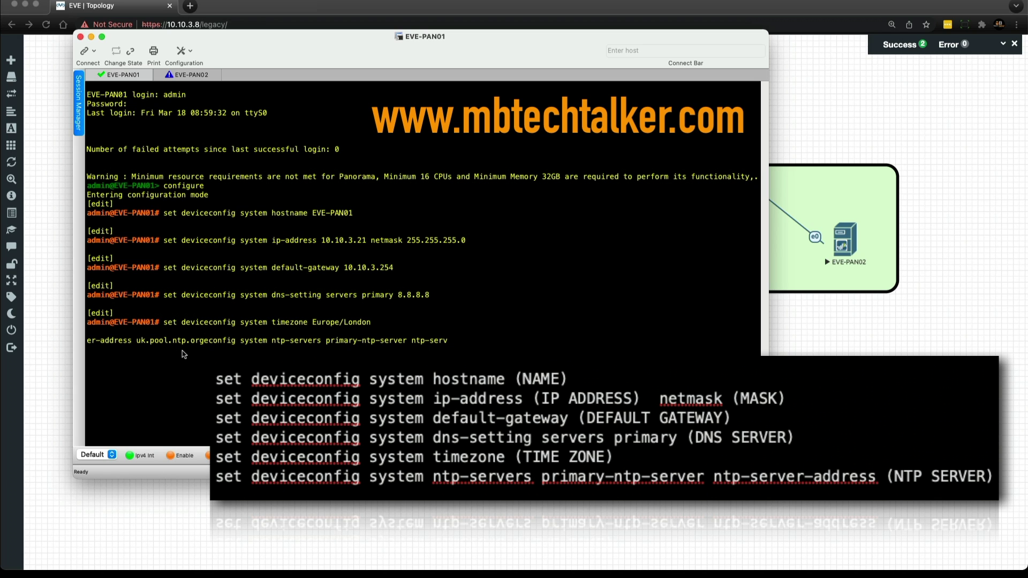
pyautogui.press('Return')
pyautogui.write('comm')
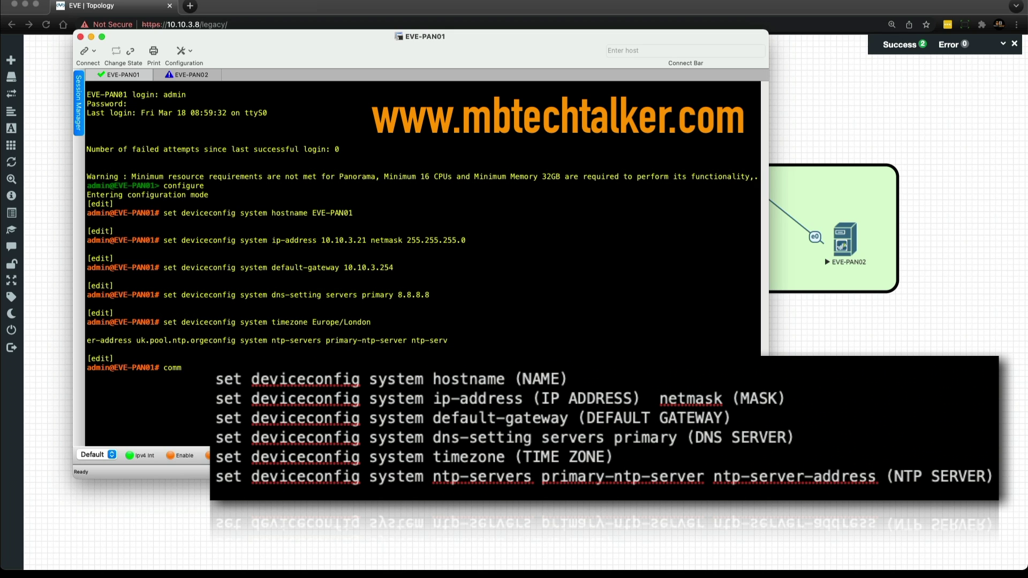
pyautogui.write('it')
pyautogui.press('Return')
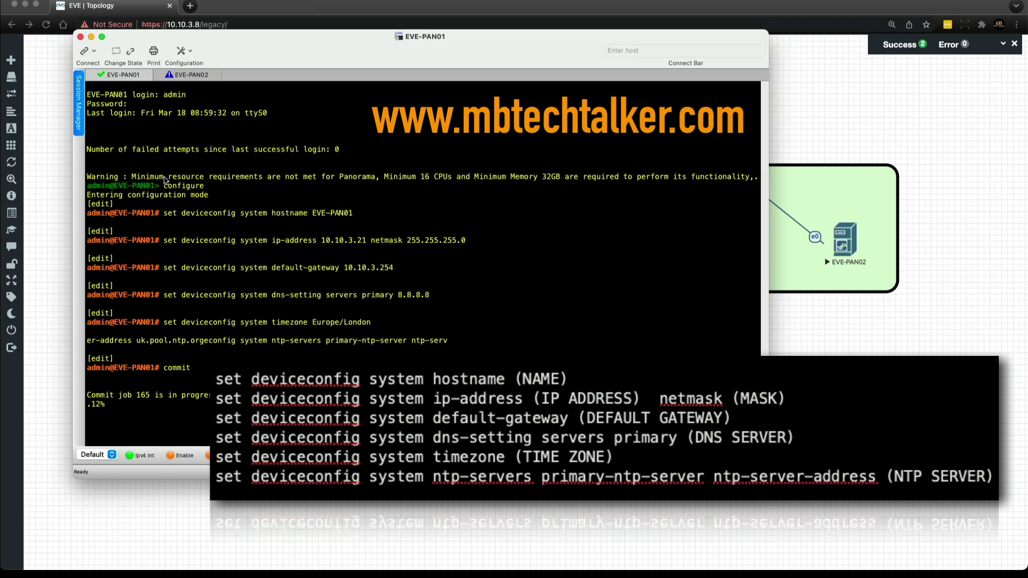
# On EVE-PAN02, enter configuration mode and set the EVE-PAN02 hostname and management IP 10.10.3.22
pyautogui.click(178, 77)
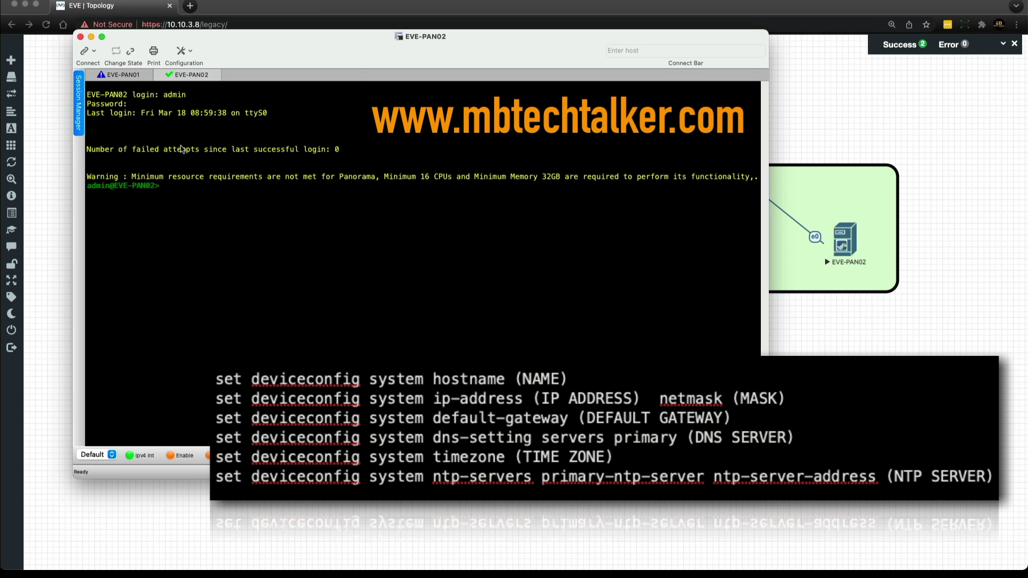
pyautogui.write('configure')
pyautogui.press('Return')
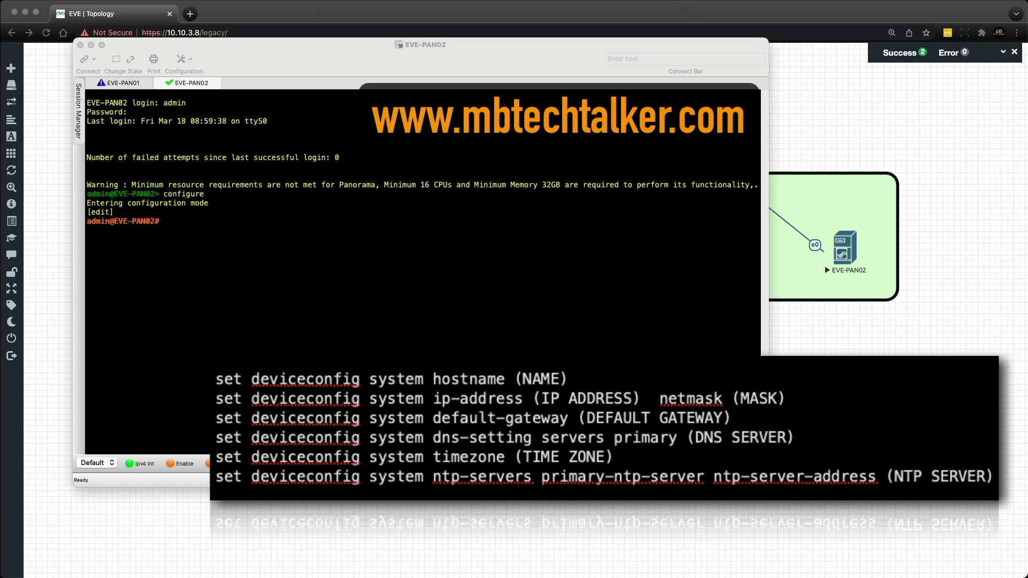
pyautogui.rightClick(189, 230)
pyautogui.click(305, 247)
pyautogui.press('Return')
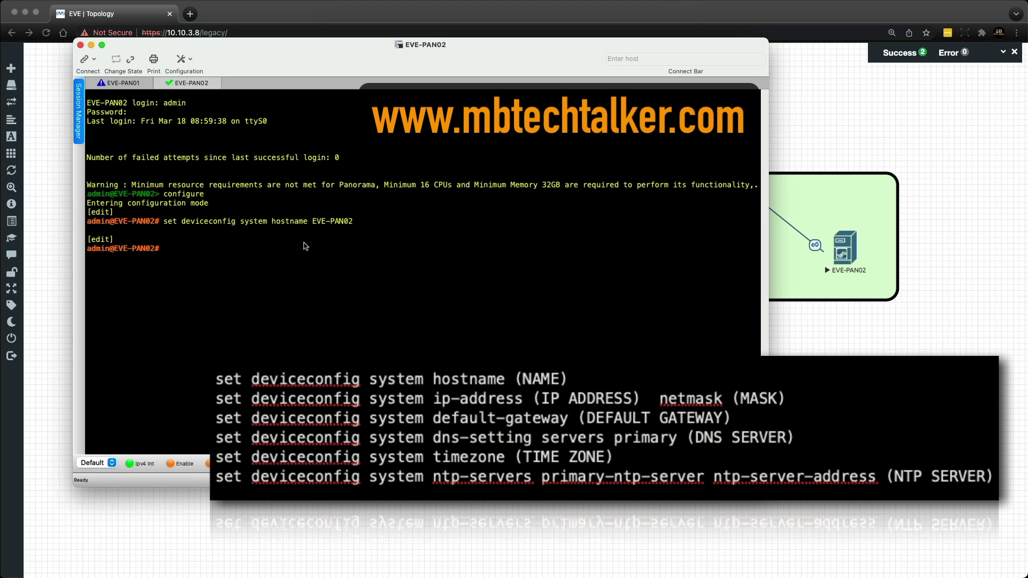
pyautogui.rightClick(182, 250)
pyautogui.press('Return')
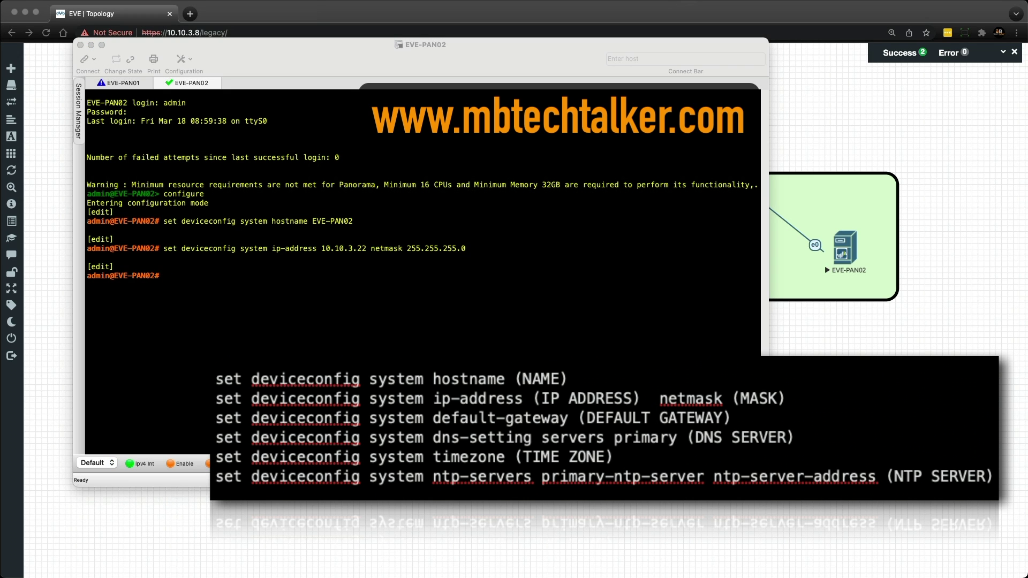
# Set EVE-PAN02's gateway 10.10.3.254, DNS 8.8.8.8, Europe/London timezone and NTP server, then commit
pyautogui.rightClick(154, 298)
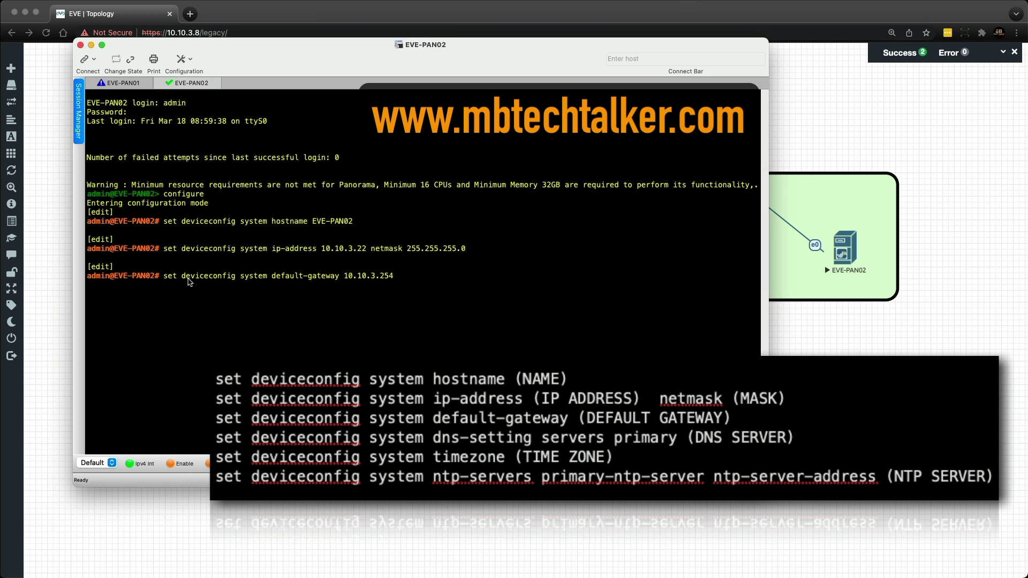
pyautogui.press('Return')
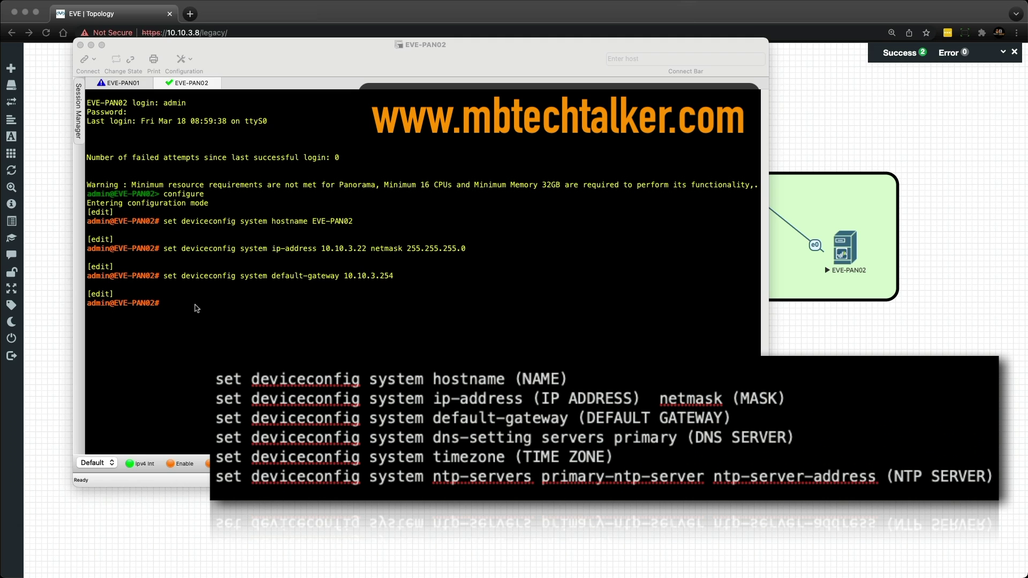
pyautogui.rightClick(197, 308)
pyautogui.press('Return')
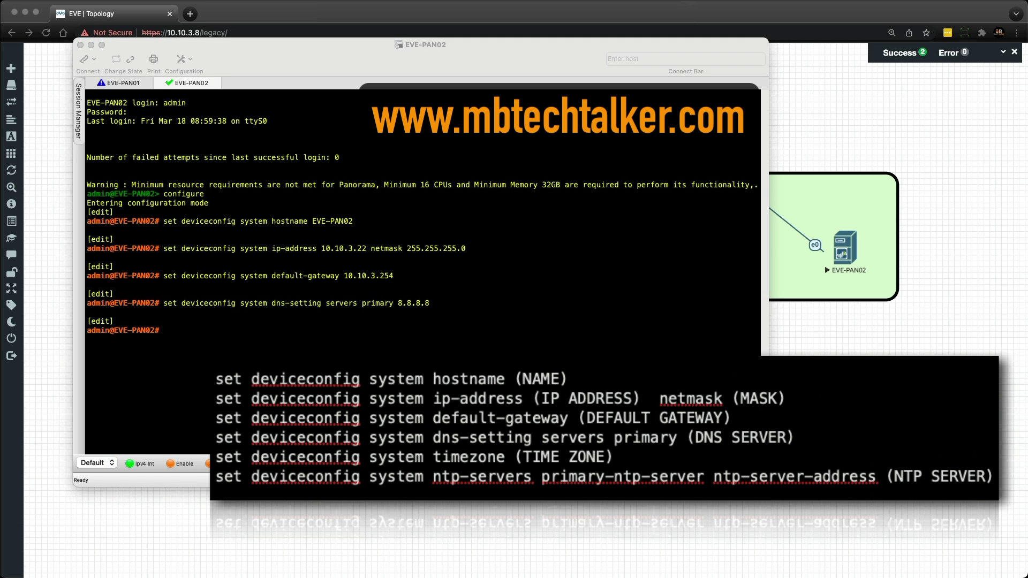
pyautogui.rightClick(192, 333)
pyautogui.press('Return')
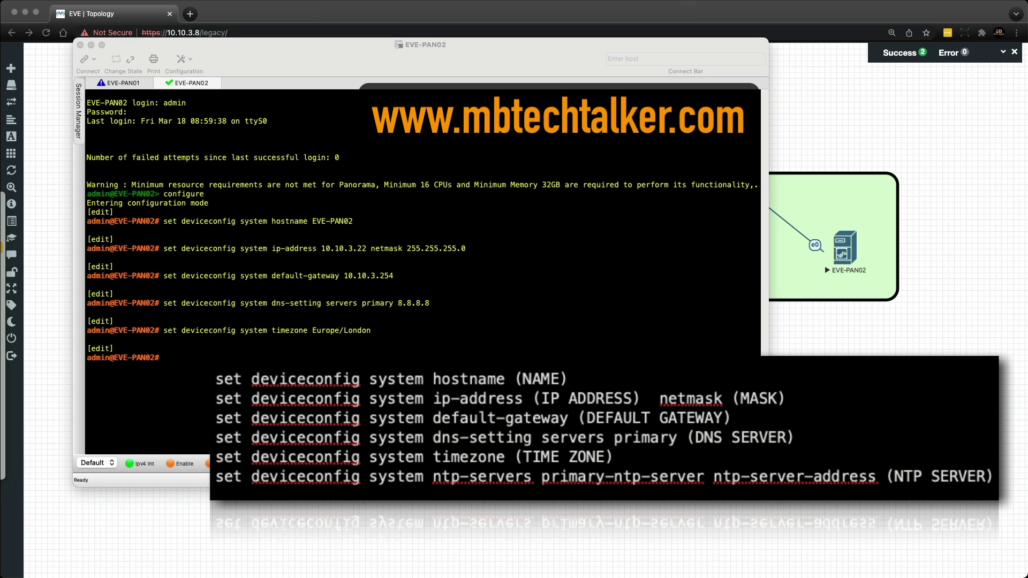
pyautogui.press('super+Tab')
pyautogui.write('set deviceconfig system ntp-servers primary-ntp-server ntp-server-address uk.pool.ntp.org')
pyautogui.press('Return')
pyautogui.write('commit')
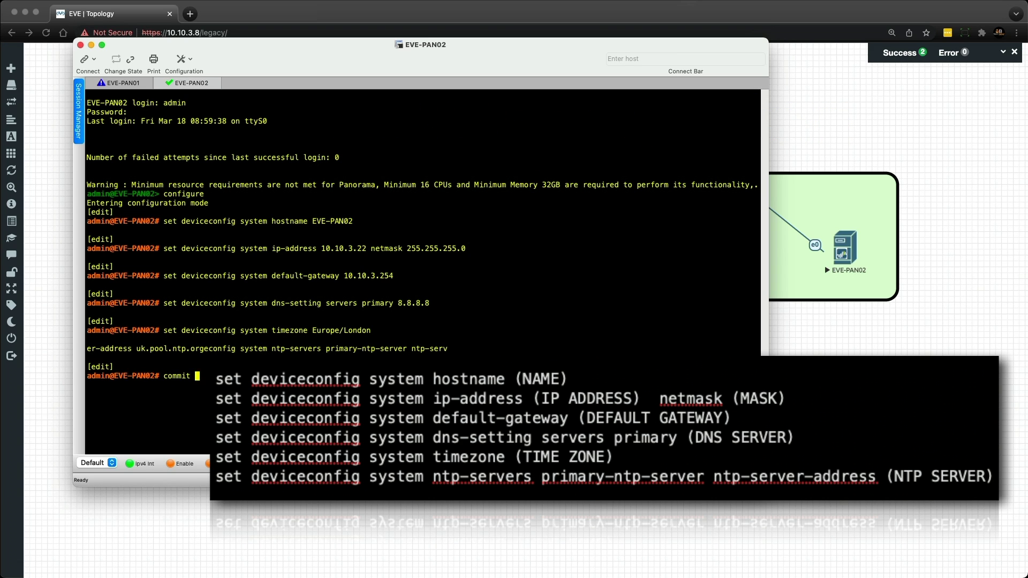
pyautogui.press('Return')
pyautogui.click(126, 84)
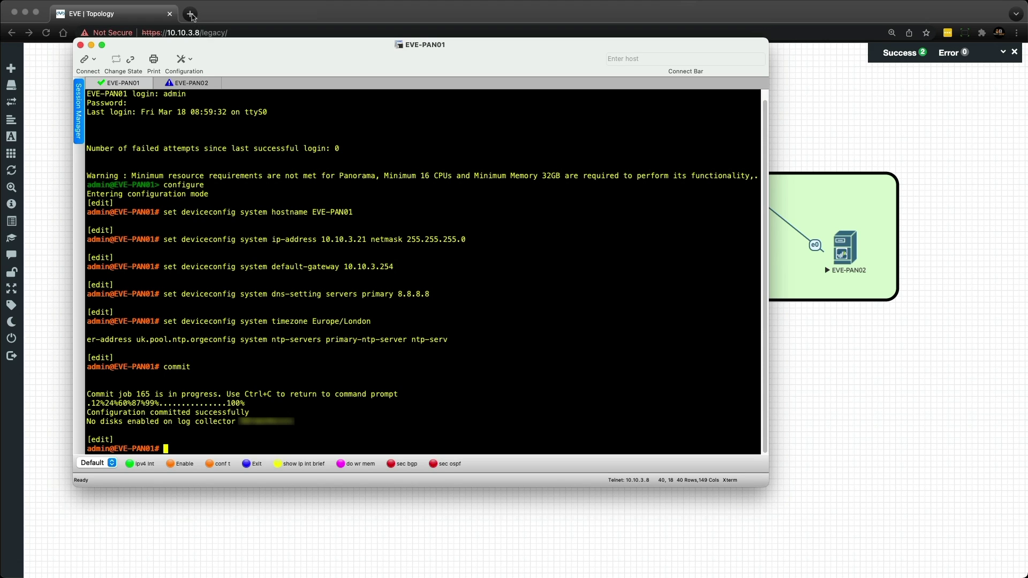
# Open a new Chrome tab beside the EVE Topology tab
pyautogui.click(191, 14)
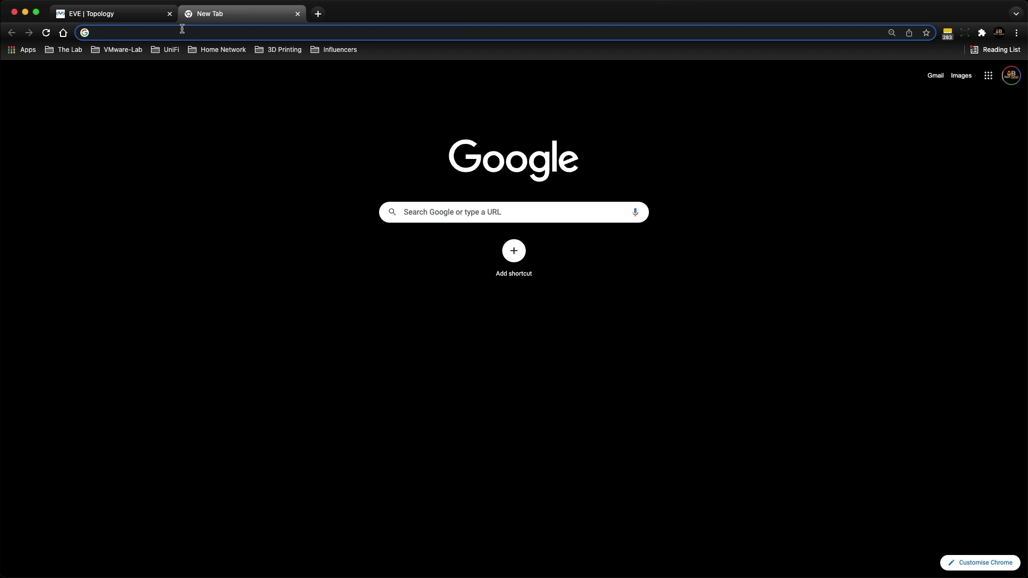
pyautogui.write('https://')
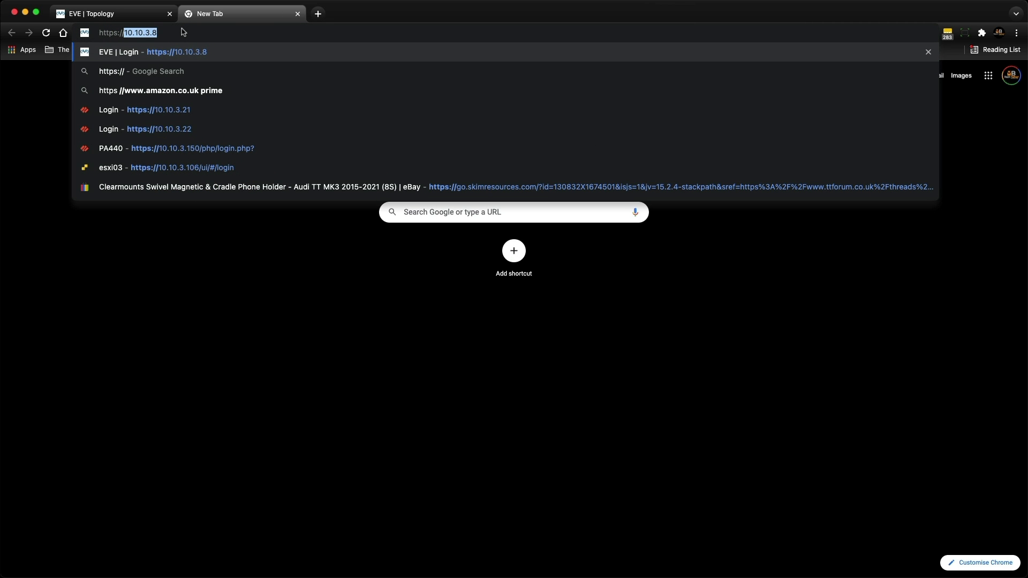
pyautogui.press('BackSpace')
pyautogui.write('10.1')
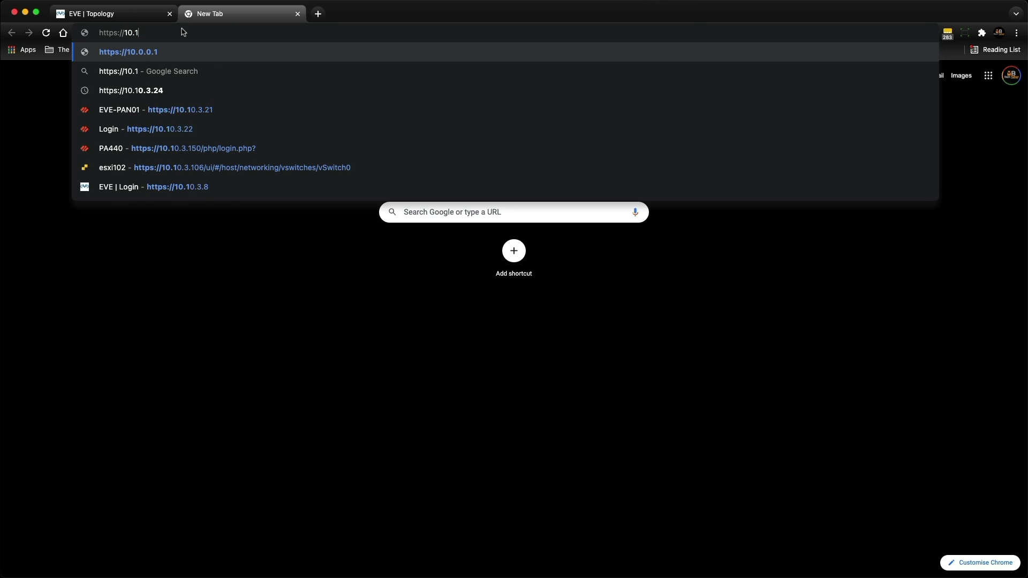
pyautogui.write('0.3.21')
pyautogui.press('Return')
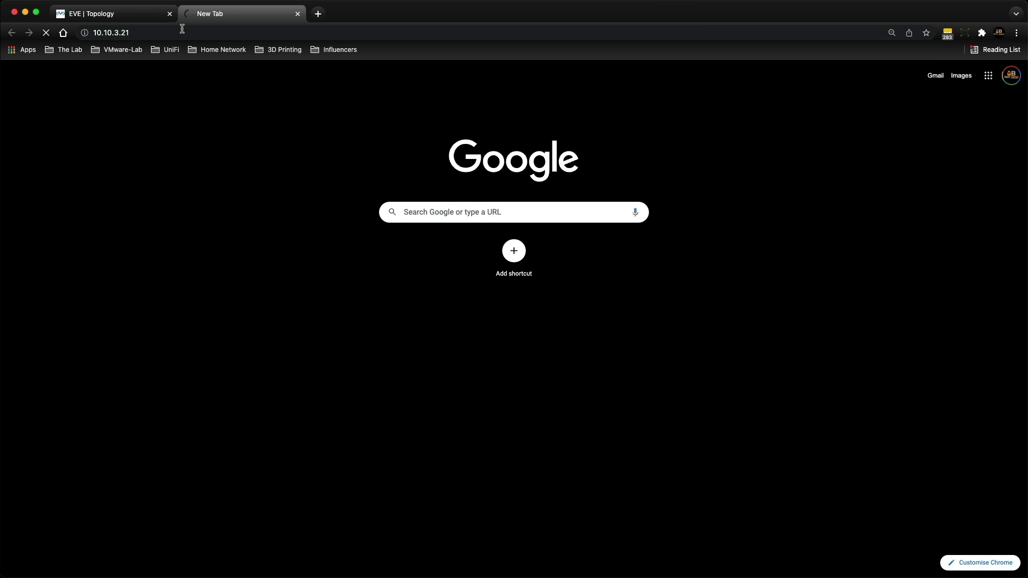
pyautogui.press('super+t')
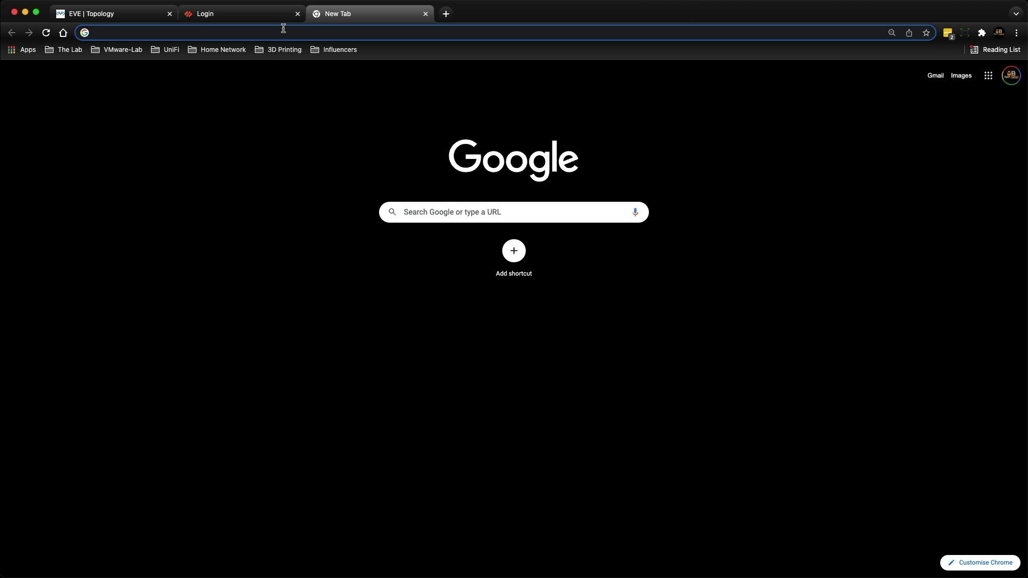
pyautogui.write('https://10.10.')
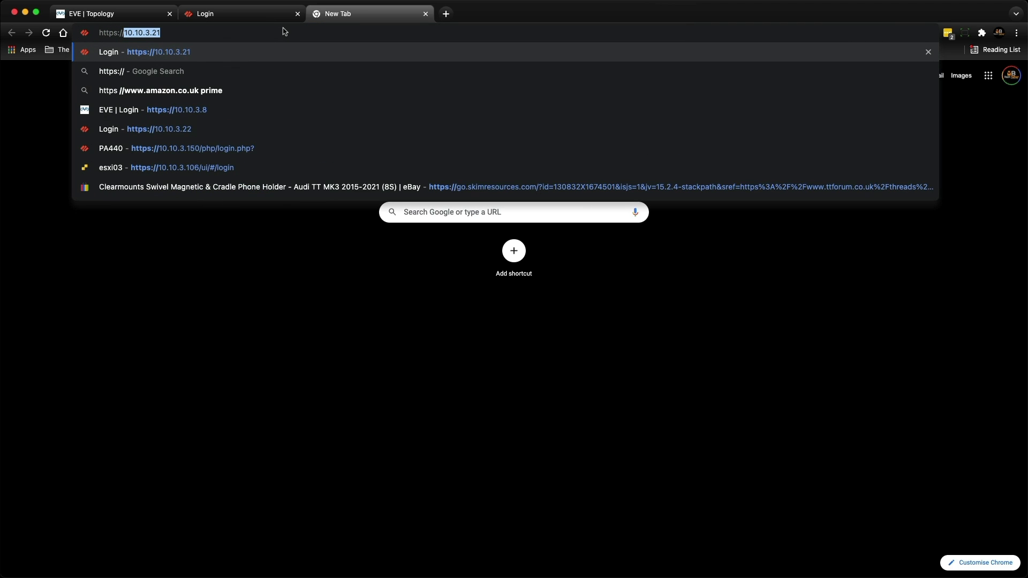
pyautogui.write('3.22')
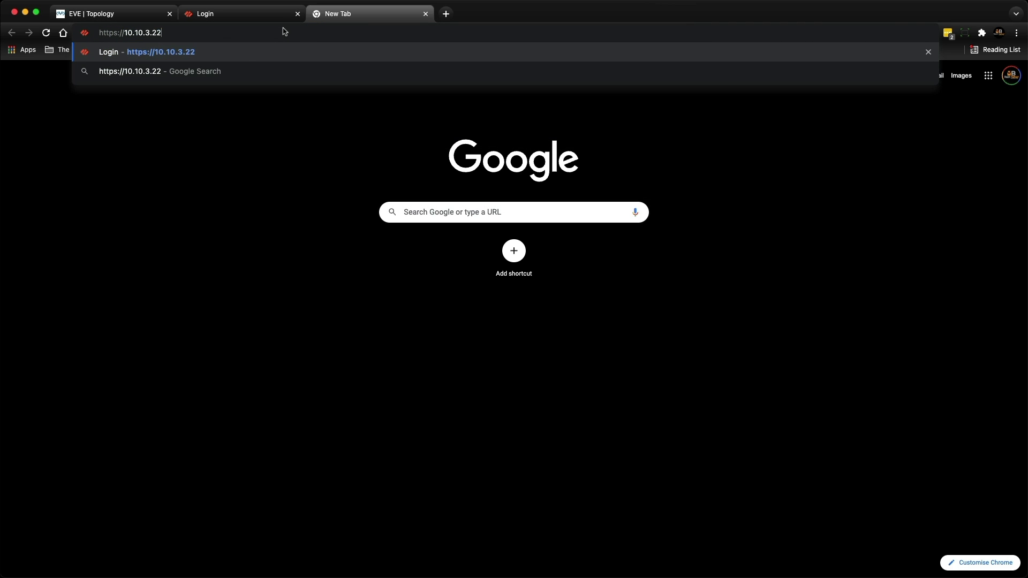
pyautogui.press('Return')
# Log in to EVE-PAN01's Panorama web interface as admin with the account password
pyautogui.click(263, 20)
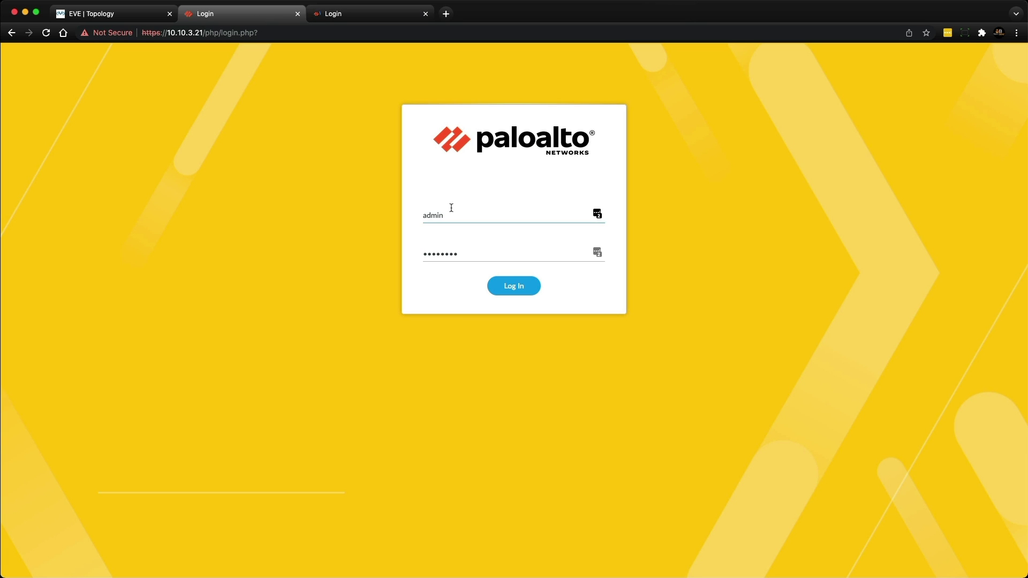
pyautogui.moveTo(459, 252); pyautogui.dragTo(415, 249)
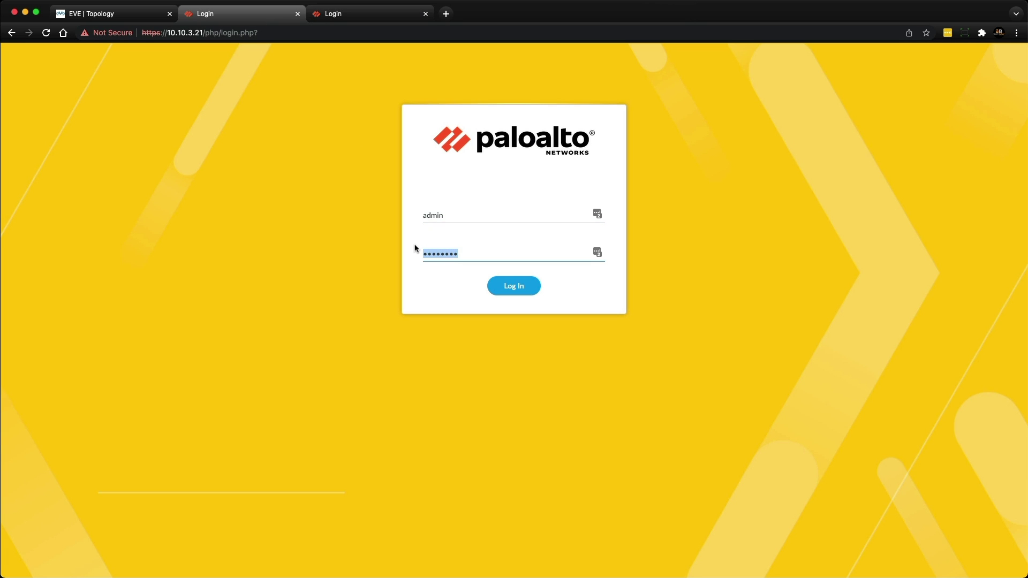
pyautogui.write('admi')
pyautogui.press('Return')
pyautogui.click(322, 15)
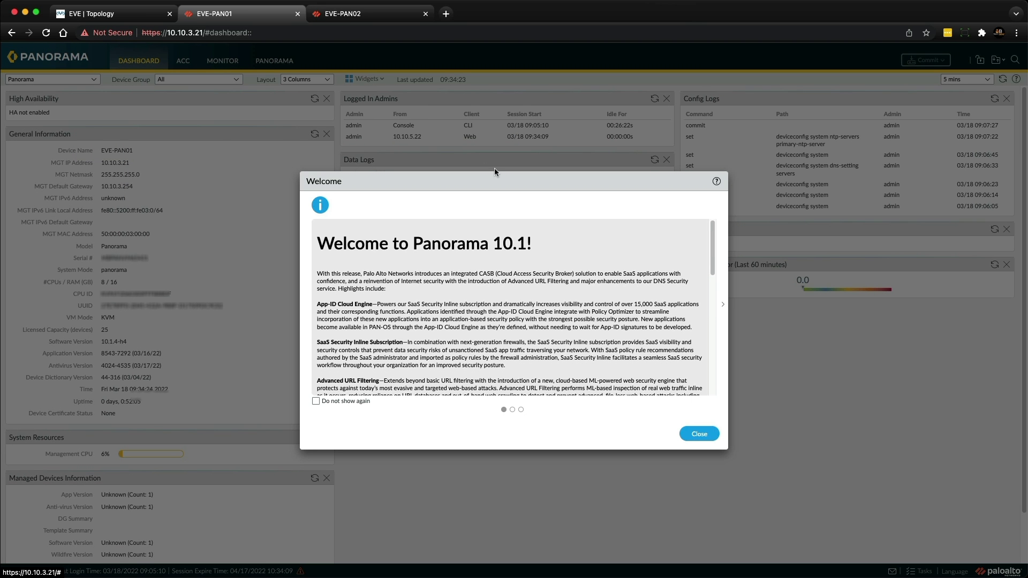
# Close Panorama's Welcome message with 'Do not show again' ticked, then start typing 'show system' in the console
pyautogui.click(316, 401)
pyautogui.click(692, 435)
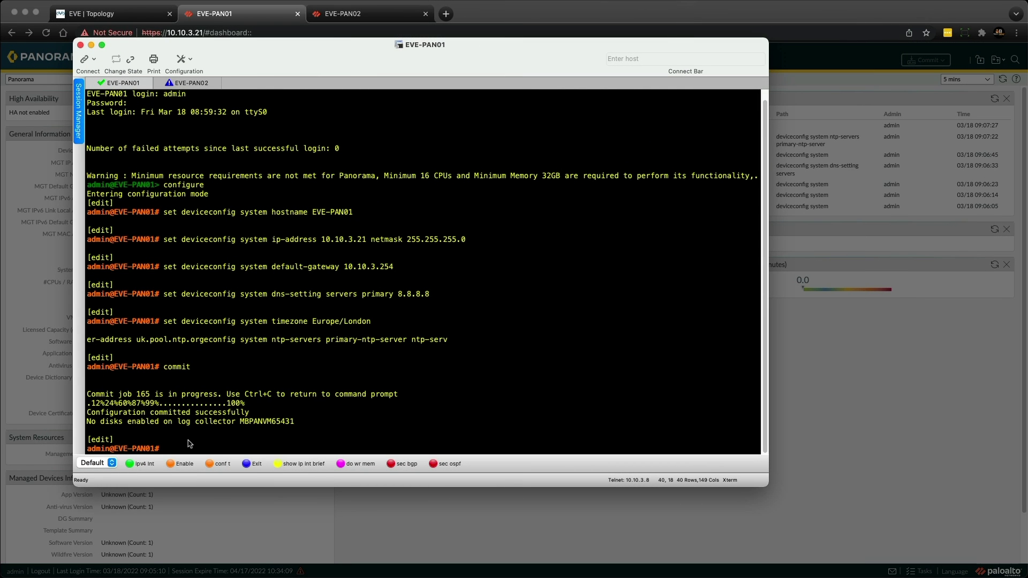
pyautogui.write('show syste')
pyautogui.write('m')
# Exit configuration mode on EVE-PAN01 and run 'show system info', then return to the browser
pyautogui.press('BackSpace')
pyautogui.press('BackSpace')
pyautogui.press('BackSpace')
pyautogui.press('BackSpace')
pyautogui.press('BackSpace')
pyautogui.press('BackSpace')
pyautogui.press('BackSpace')
pyautogui.press('BackSpace')
pyautogui.press('BackSpace')
pyautogui.write('exit')
pyautogui.press('Return')
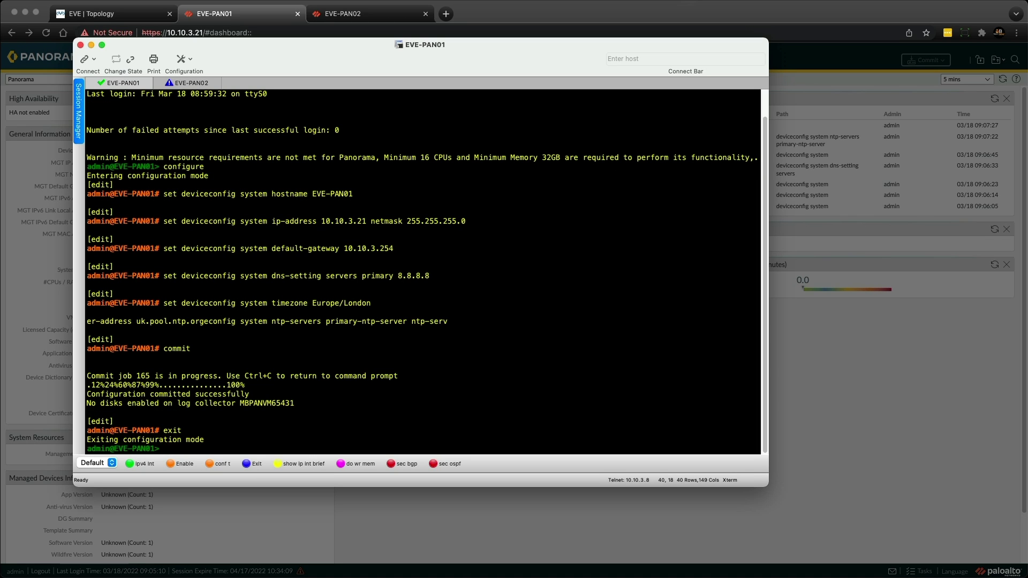
pyautogui.write('show system info')
pyautogui.press('Return')
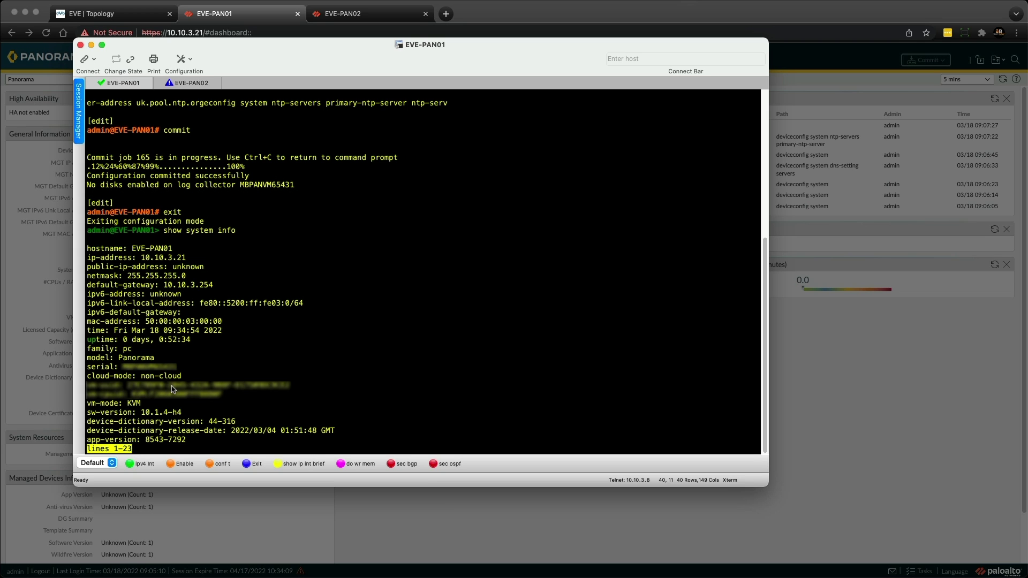
pyautogui.press('super+Tab')
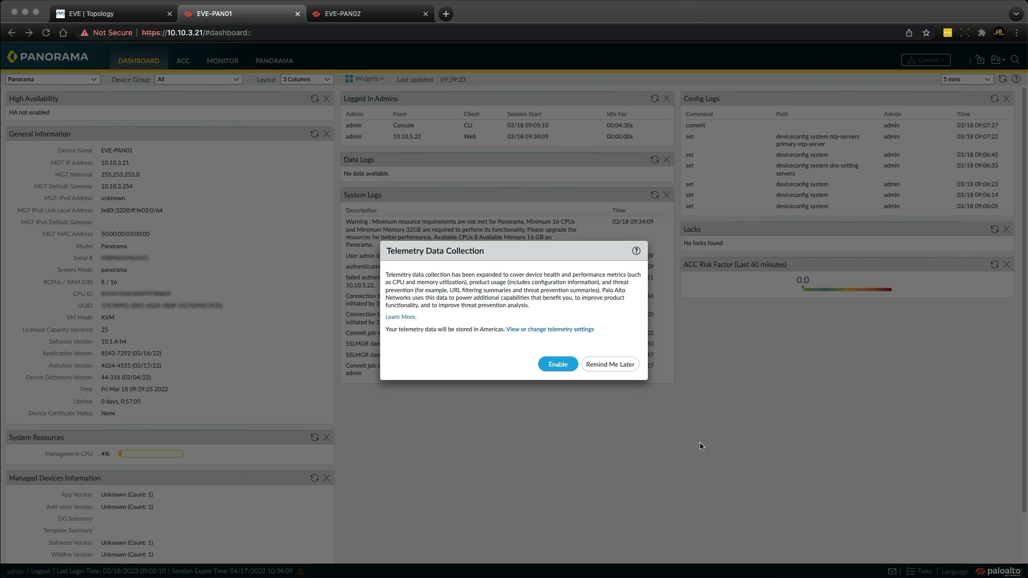
# Postpone the telemetry prompt and view the Panorama Licenses page showing the 25-device VM license
pyautogui.click(609, 365)
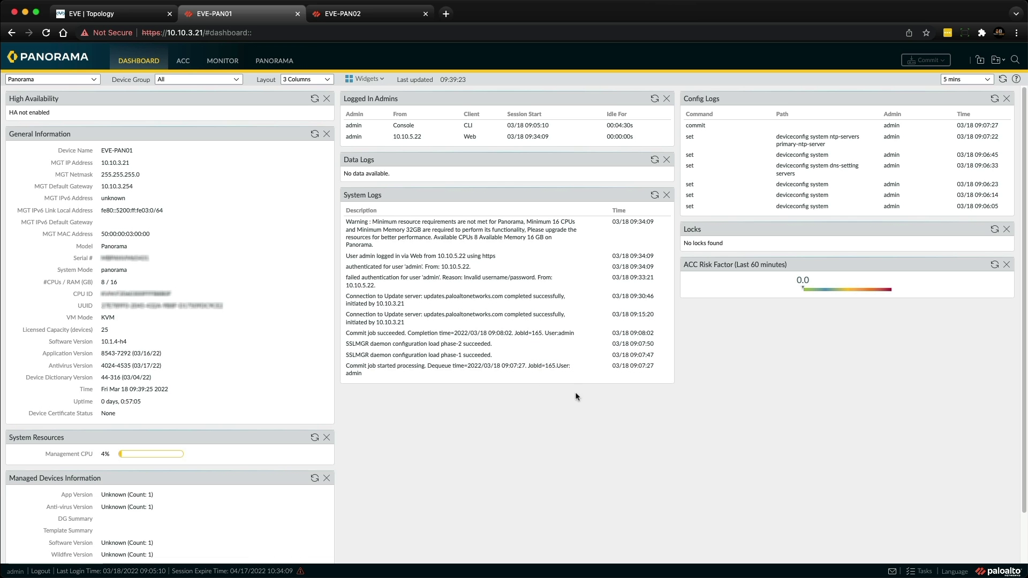
pyautogui.click(270, 64)
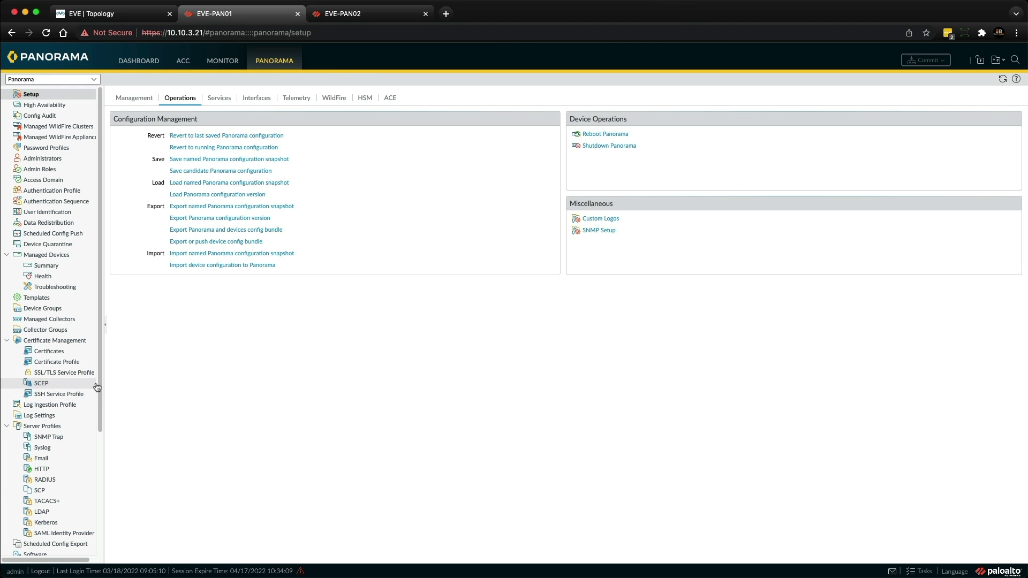
pyautogui.scroll(-5, 97, 407)
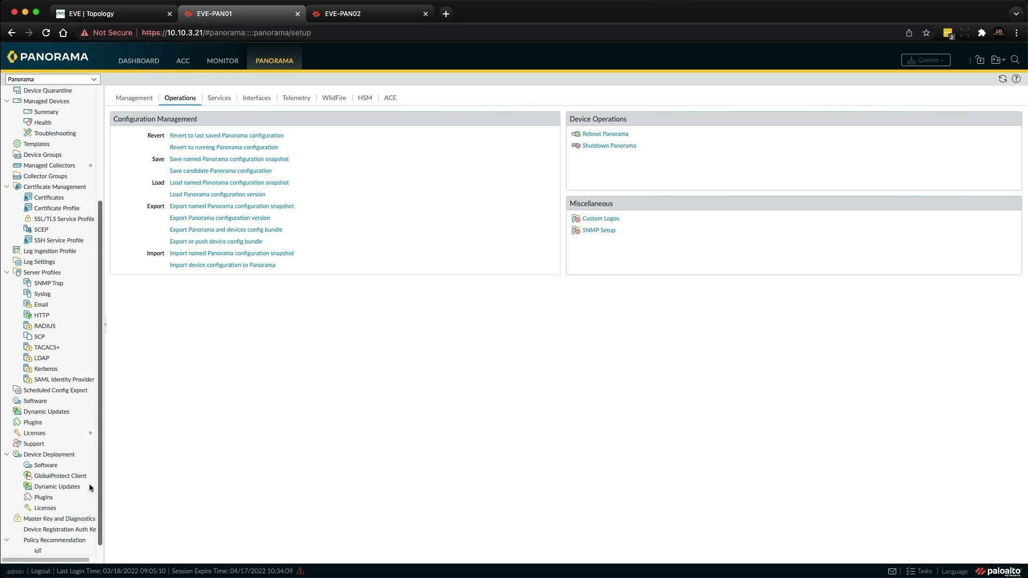
pyautogui.click(51, 432)
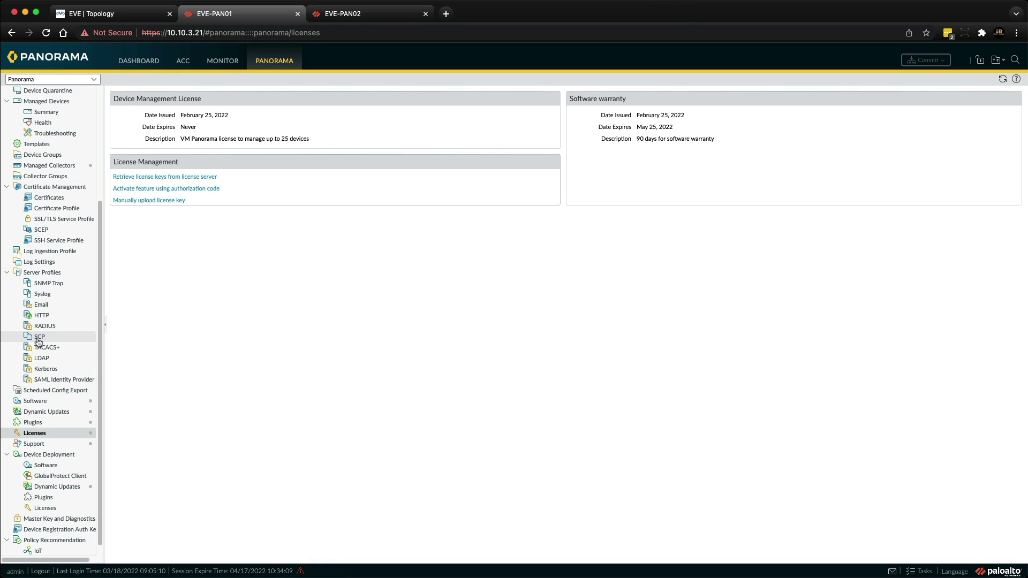
pyautogui.scroll(-1, 60, 354)
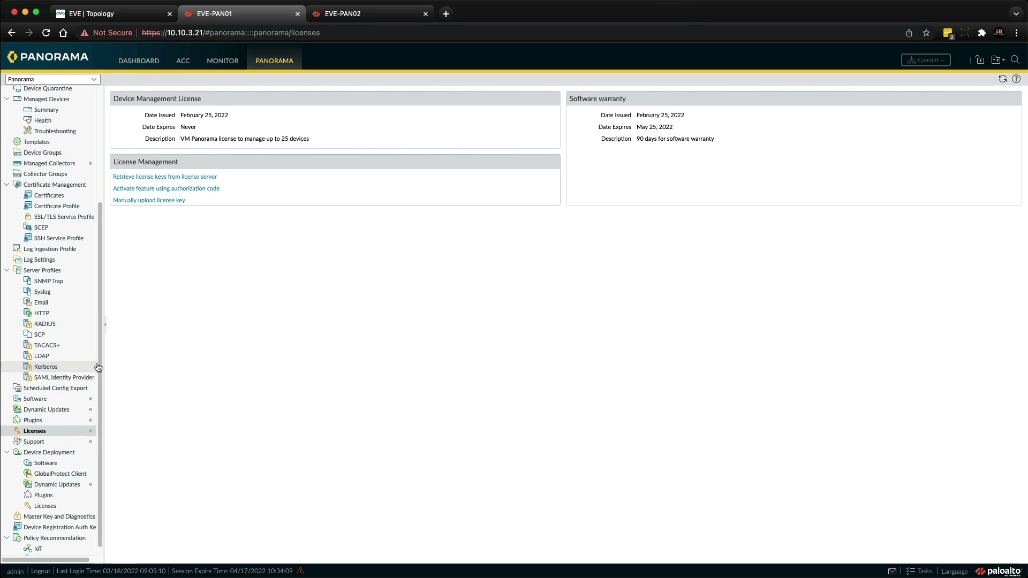
# Check Dynamic Updates for new content (Device Dictionary 45-318), then go to High Availability
pyautogui.click(68, 409)
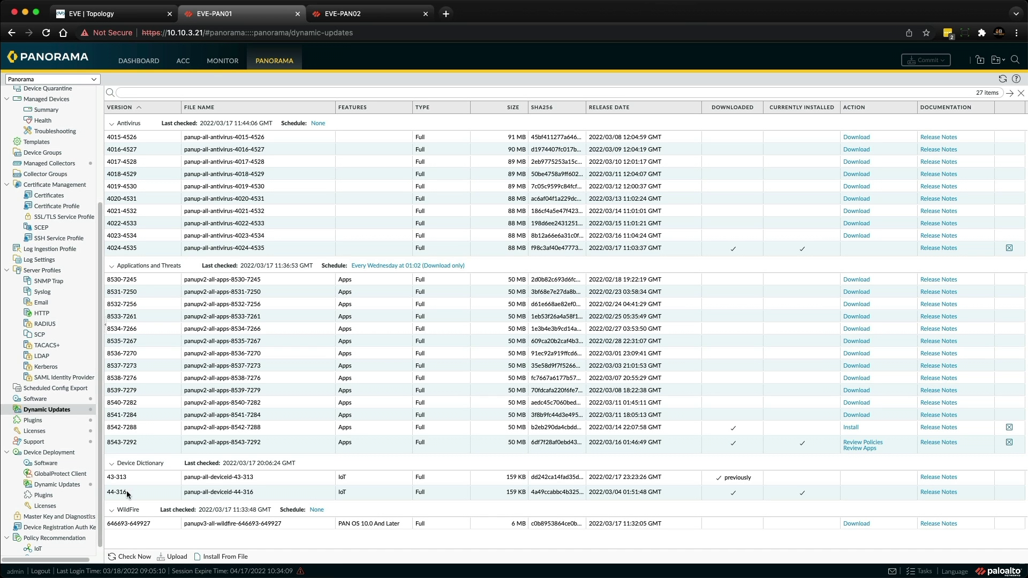
pyautogui.click(130, 557)
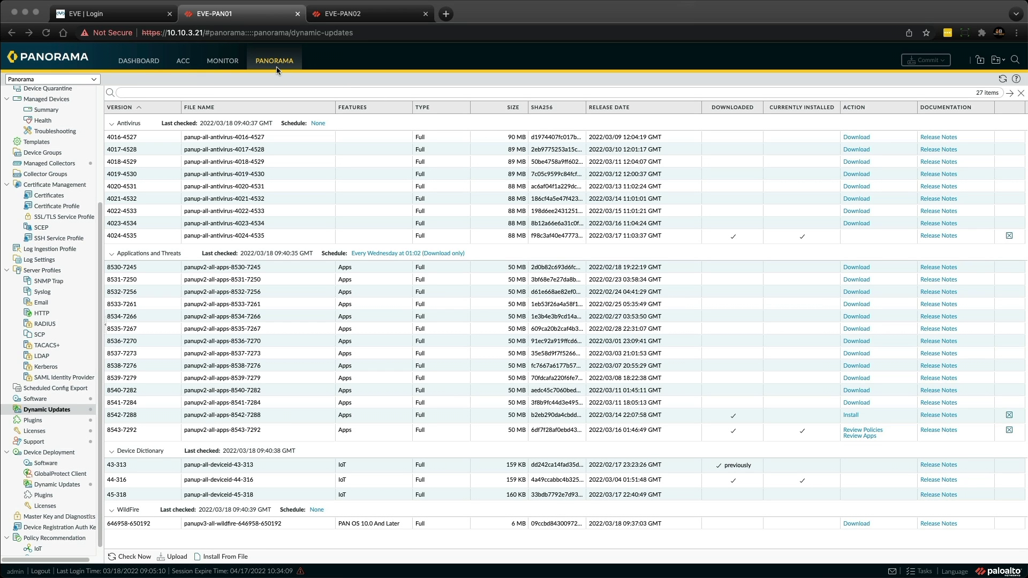
pyautogui.click(100, 170)
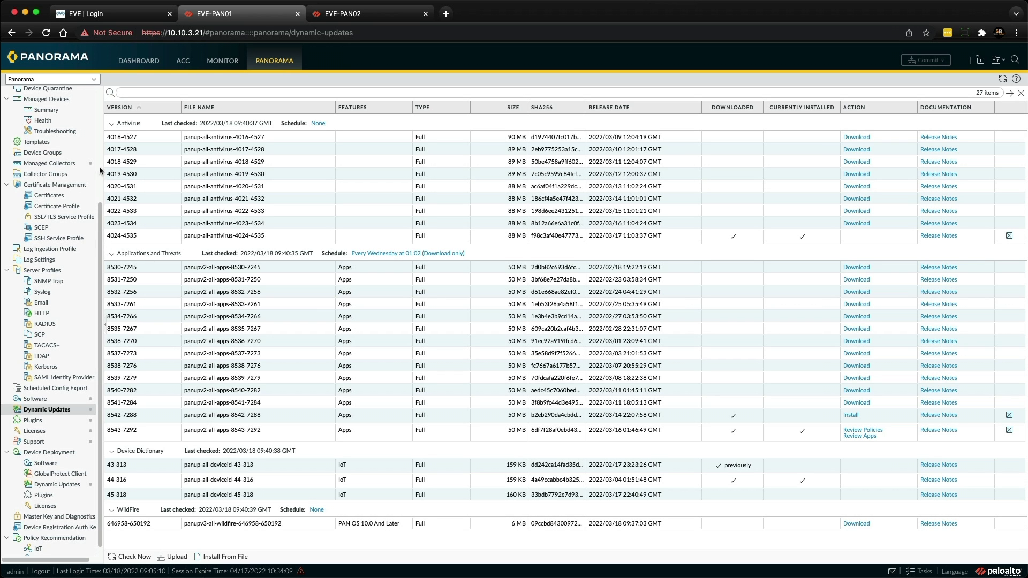
pyautogui.moveTo(100, 217); pyautogui.dragTo(98, 52)
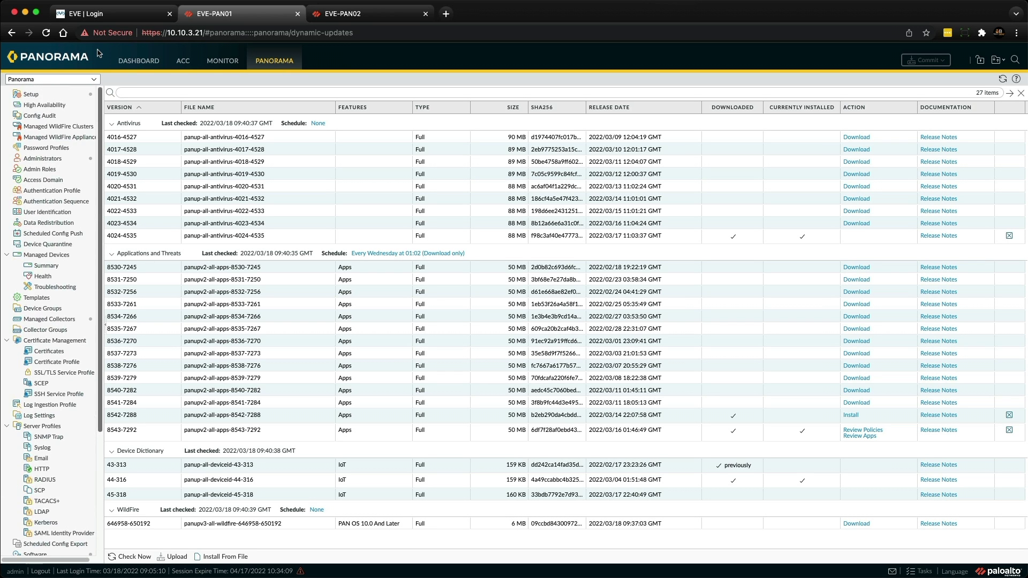
pyautogui.click(63, 105)
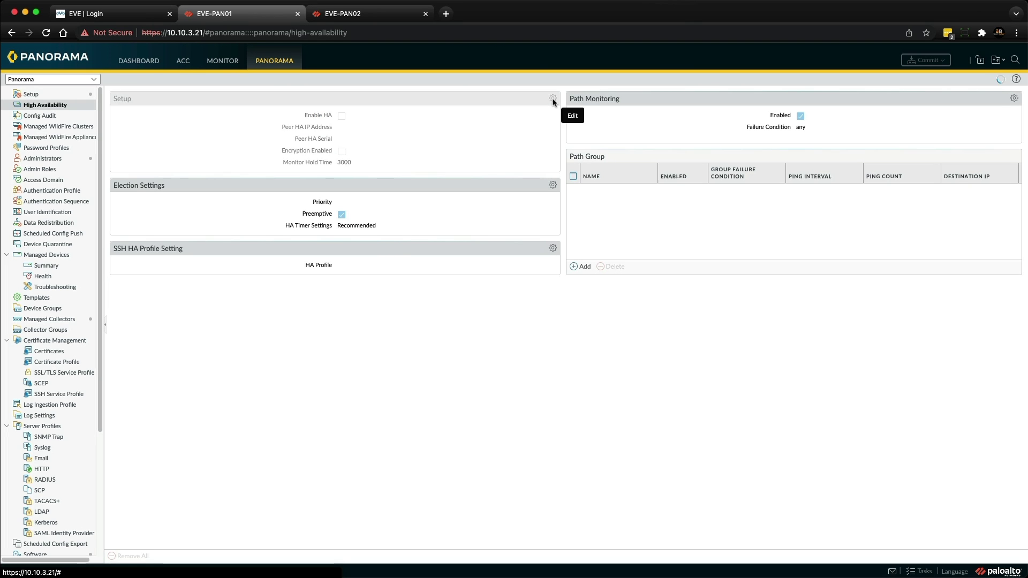
# In HA Setup, enable HA with peer IP 10.10.3.22 and the peer's pasted serial number
pyautogui.click(553, 100)
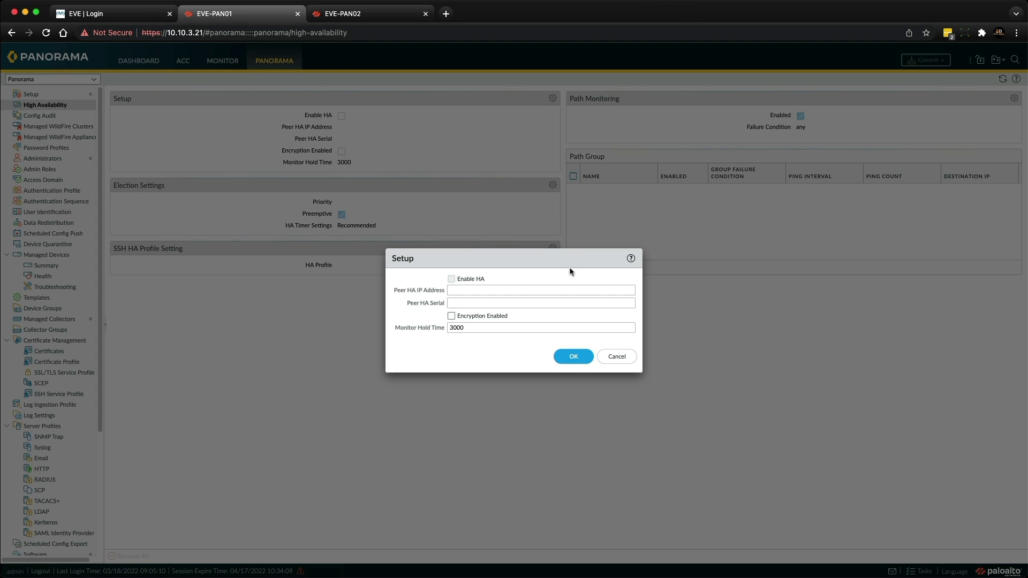
pyautogui.click(452, 279)
pyautogui.click(457, 291)
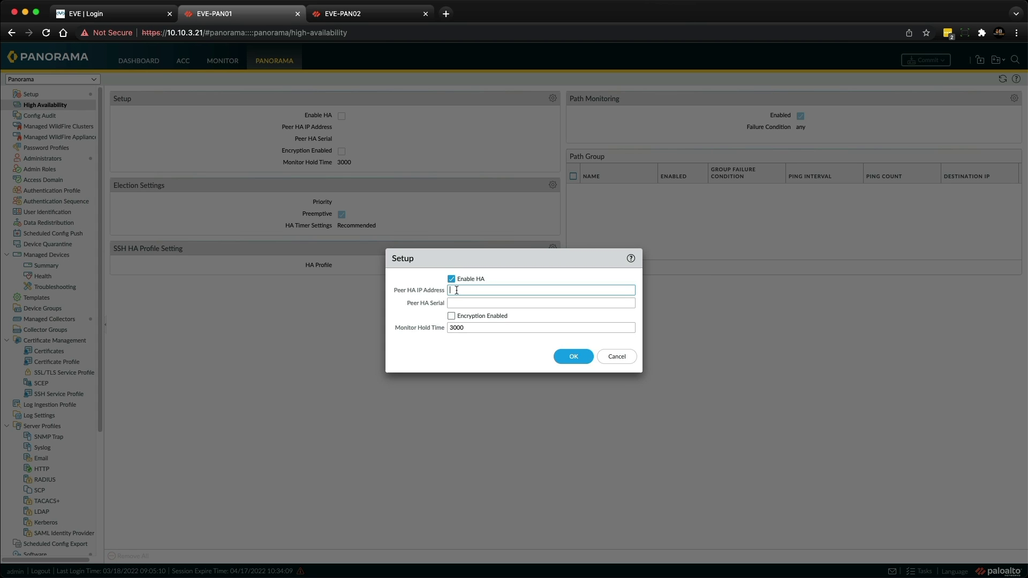
pyautogui.write('10.1')
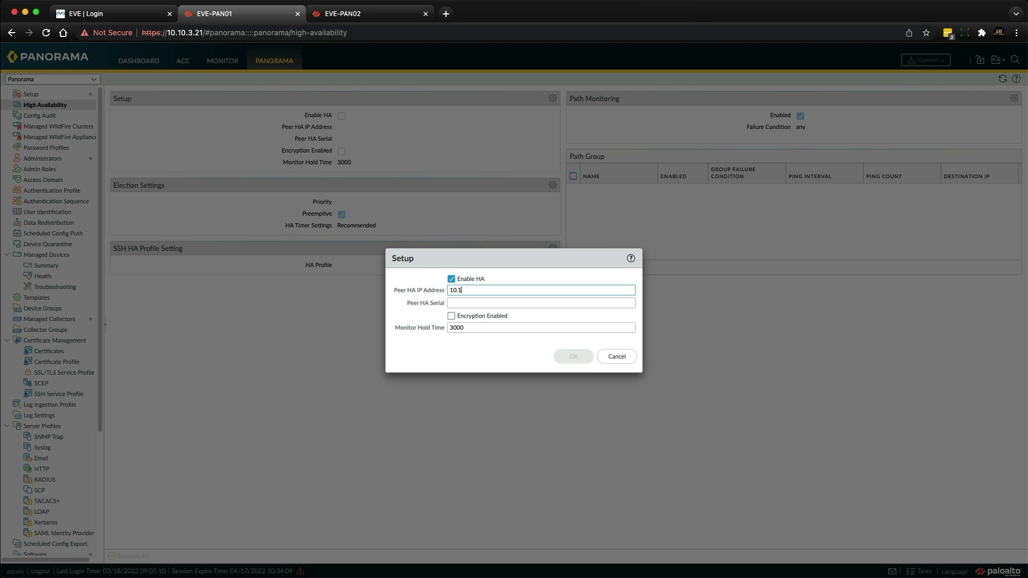
pyautogui.write('0.3.22')
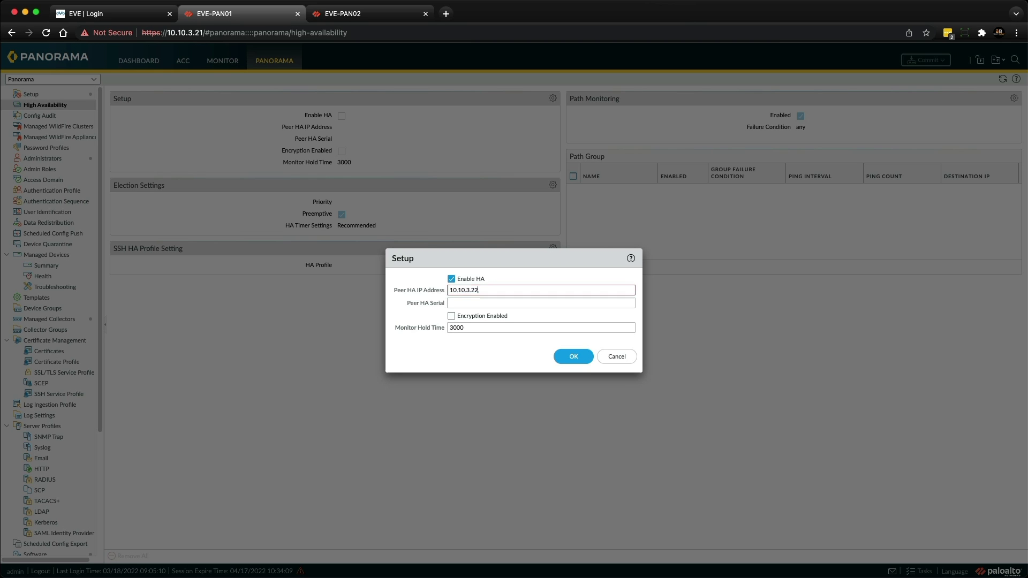
pyautogui.press('super+Tab')
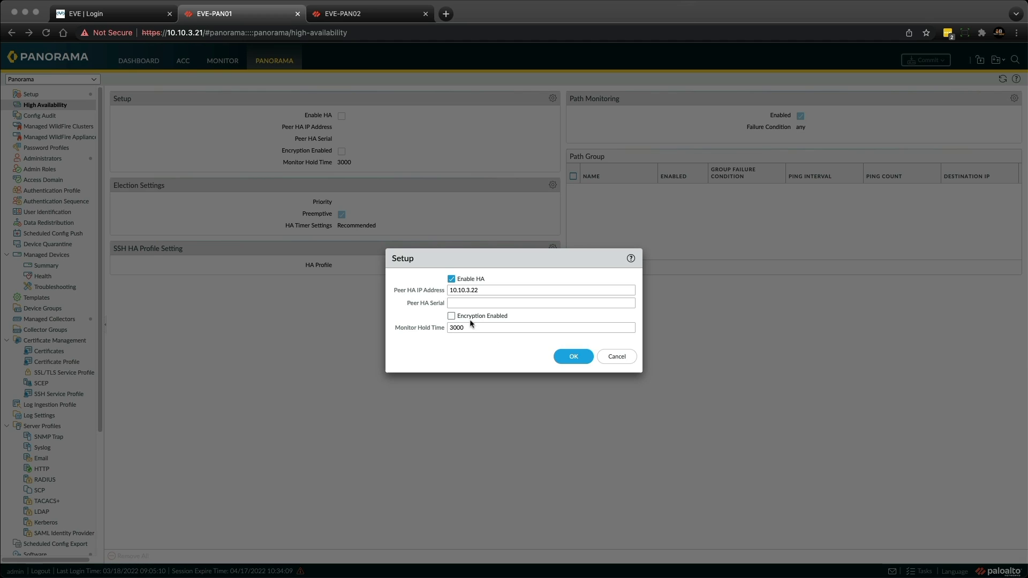
pyautogui.click(455, 303)
pyautogui.rightClick(455, 304)
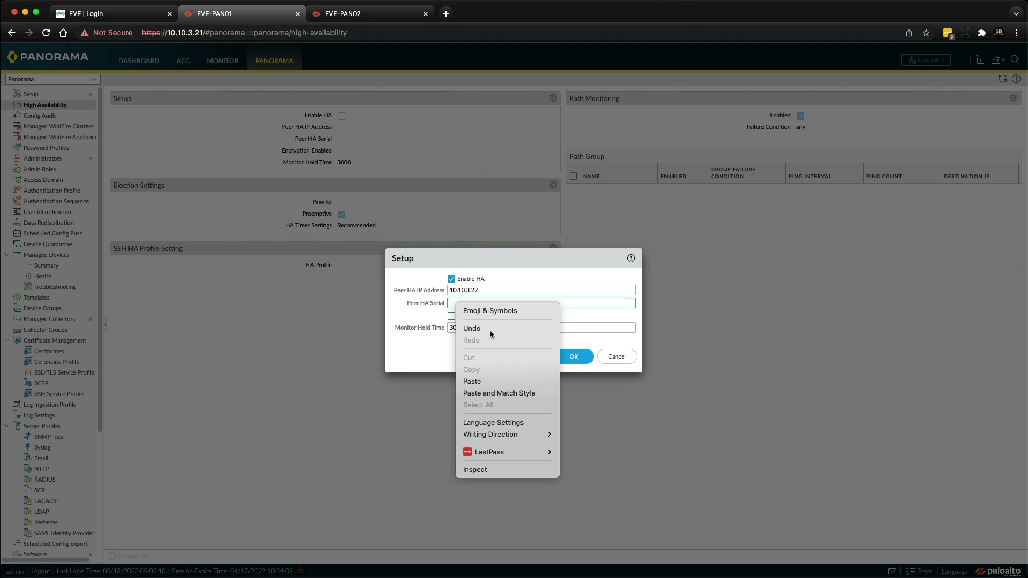
pyautogui.click(496, 378)
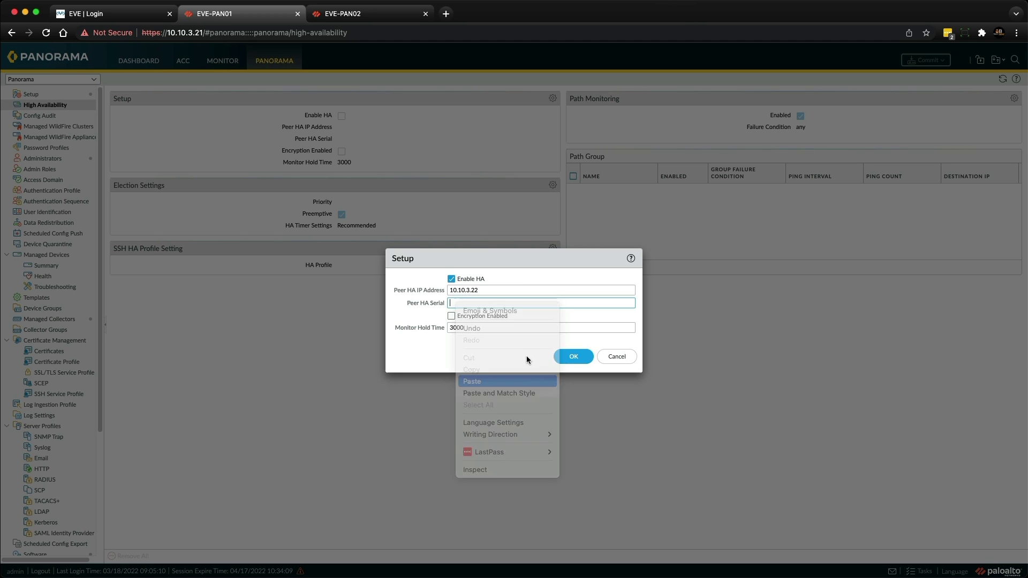
pyautogui.click(566, 360)
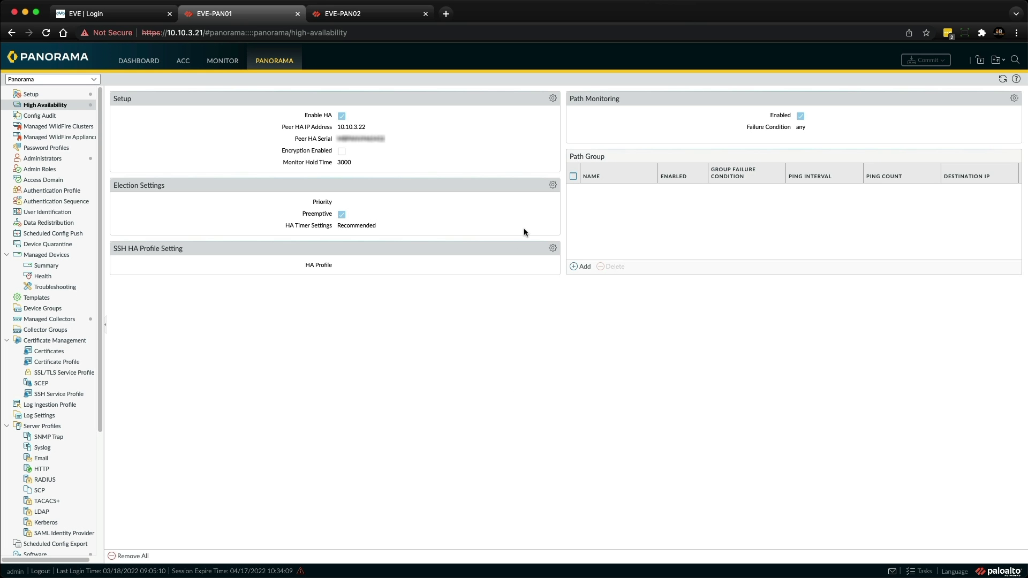
# Set the HA election priority to primary in the Election Settings
pyautogui.click(551, 187)
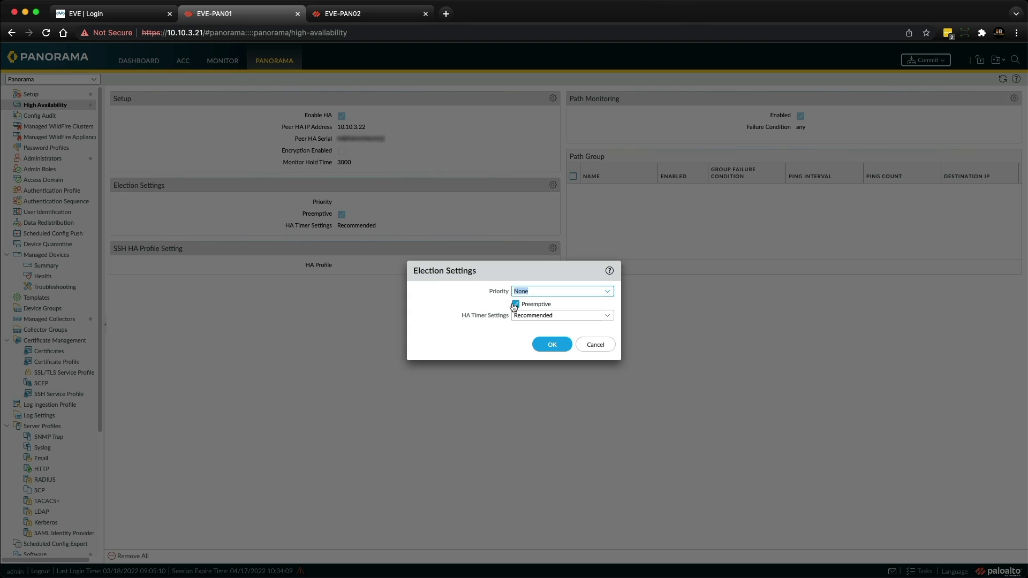
pyautogui.click(608, 295)
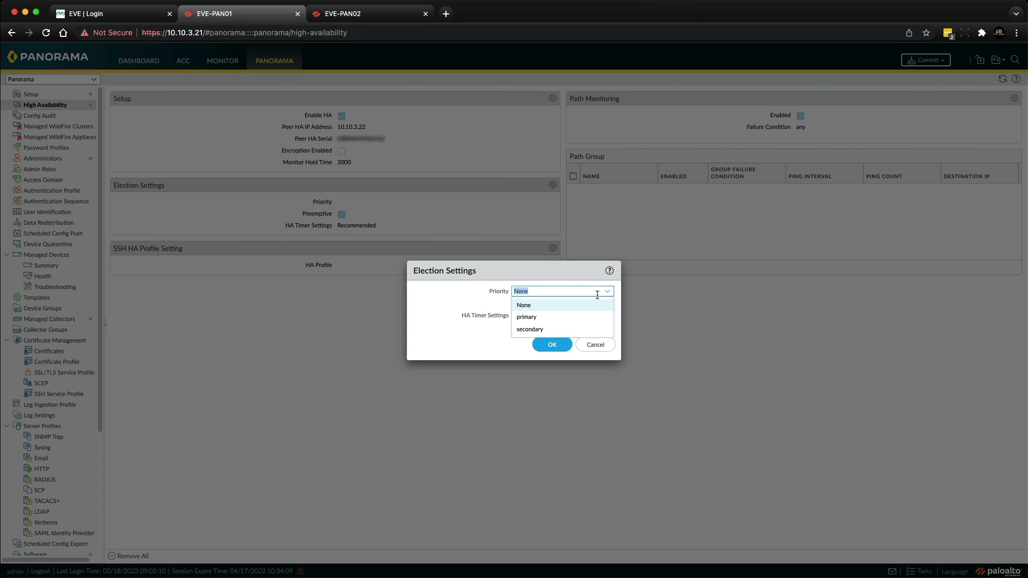
pyautogui.click(546, 318)
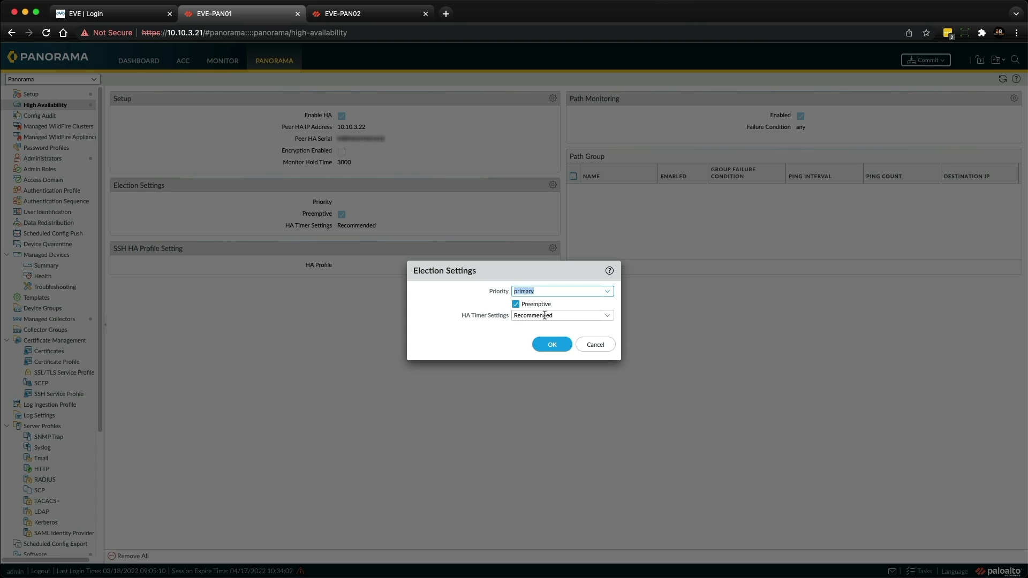
pyautogui.click(550, 346)
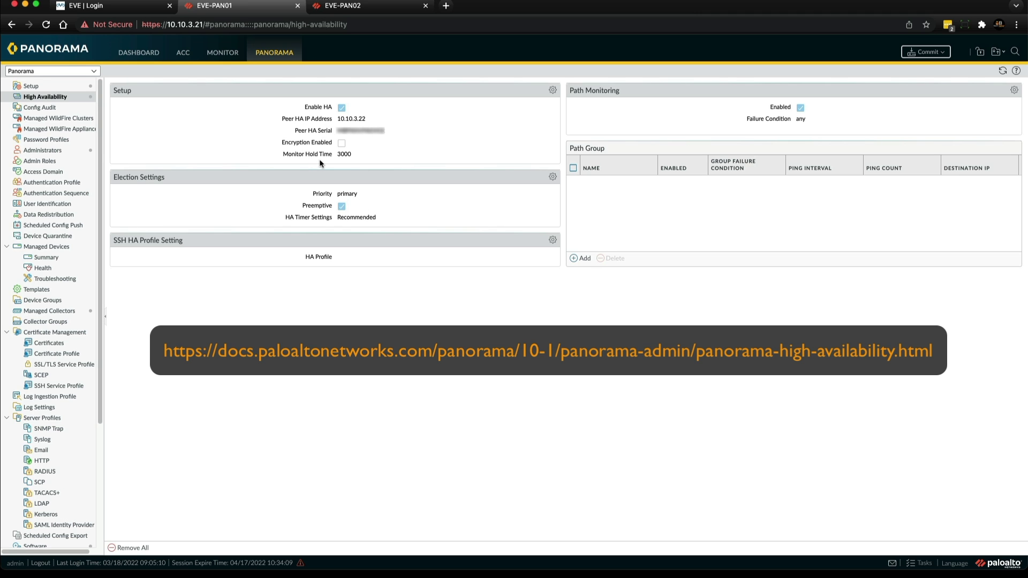
# Commit EVE-PAN01's HA configuration to Panorama
pyautogui.click(925, 52)
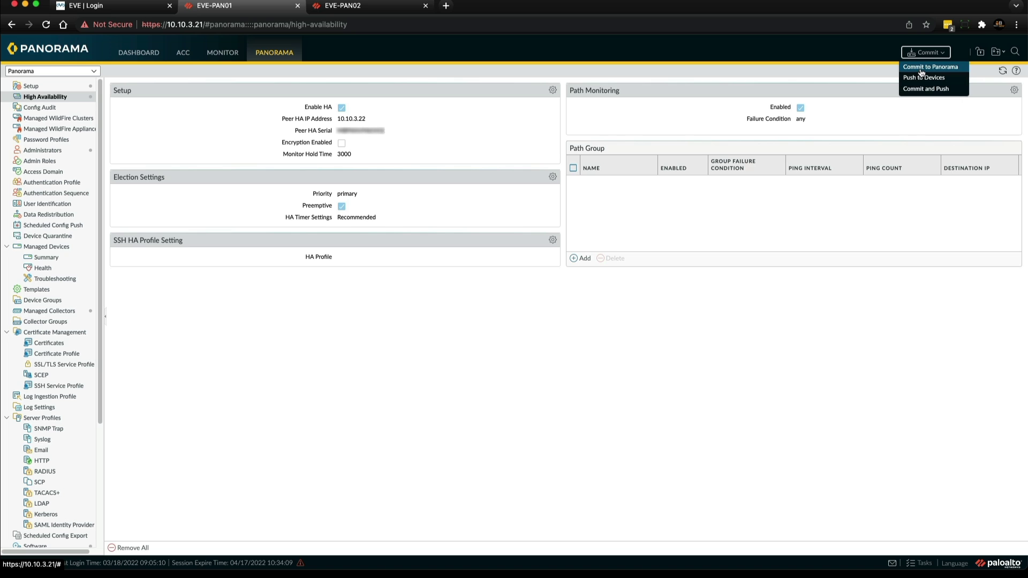
pyautogui.click(920, 67)
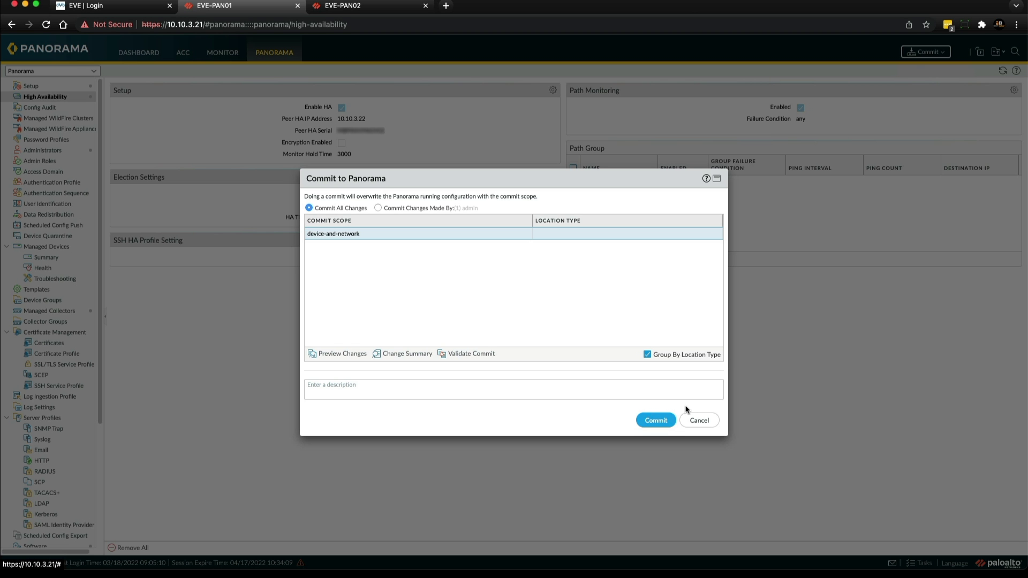
pyautogui.click(656, 421)
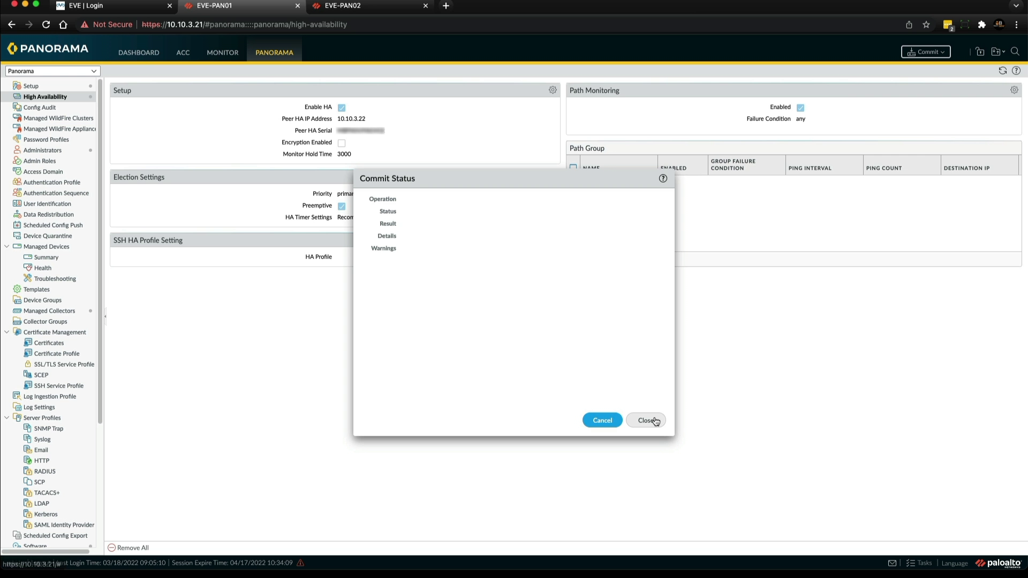
# Switch to EVE-PAN02 and dismiss its Welcome and Telemetry prompts
pyautogui.click(376, 6)
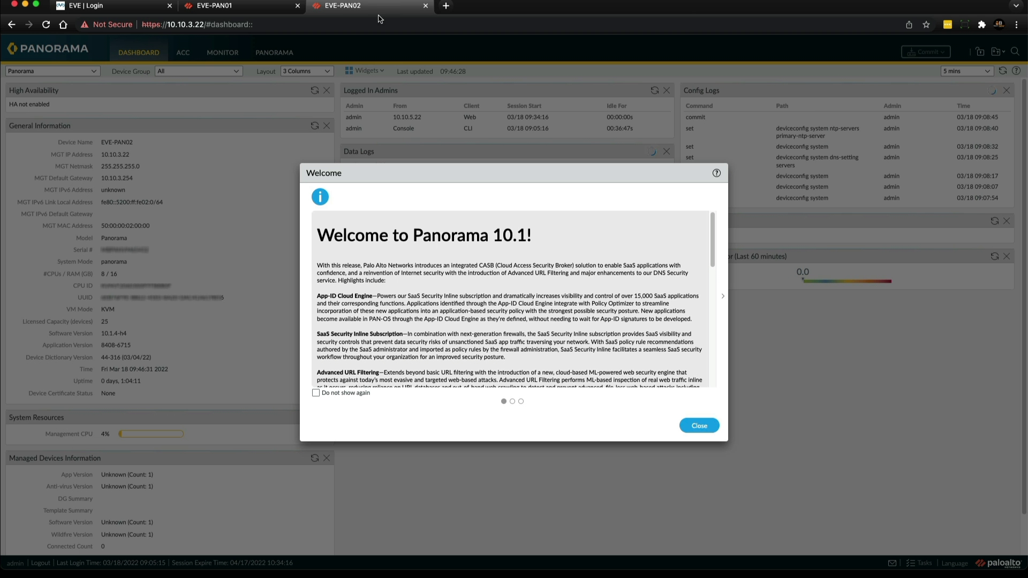
pyautogui.click(697, 427)
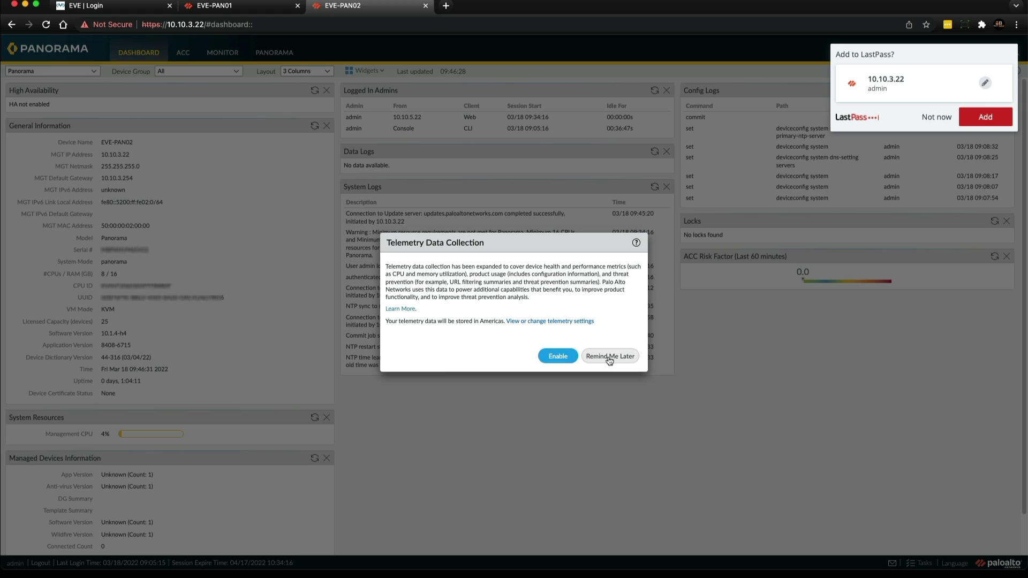
pyautogui.click(609, 356)
# Go to Panorama > High Availability on EVE-PAN02, dismissing the password manager prompt
pyautogui.click(284, 55)
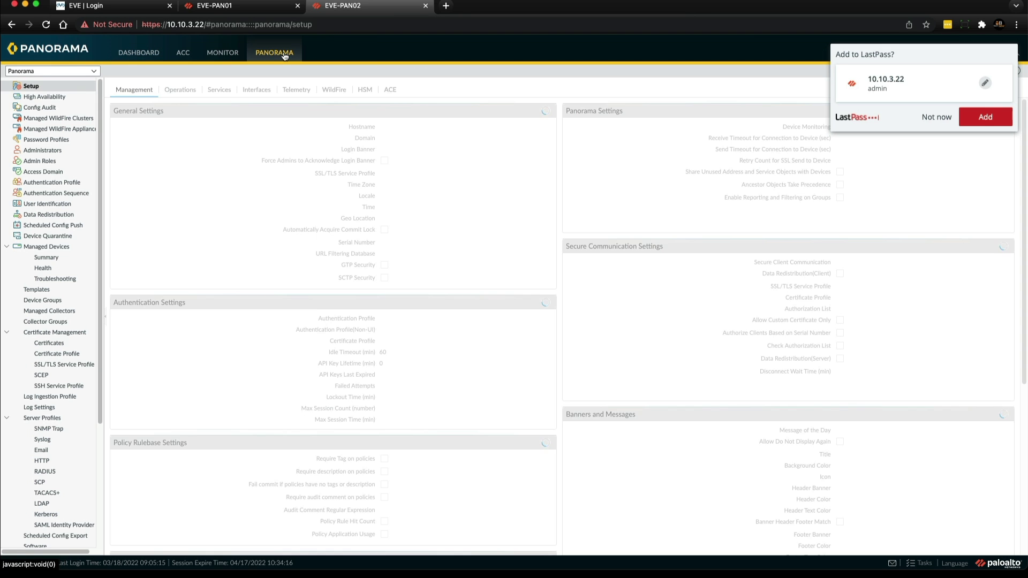
pyautogui.click(57, 100)
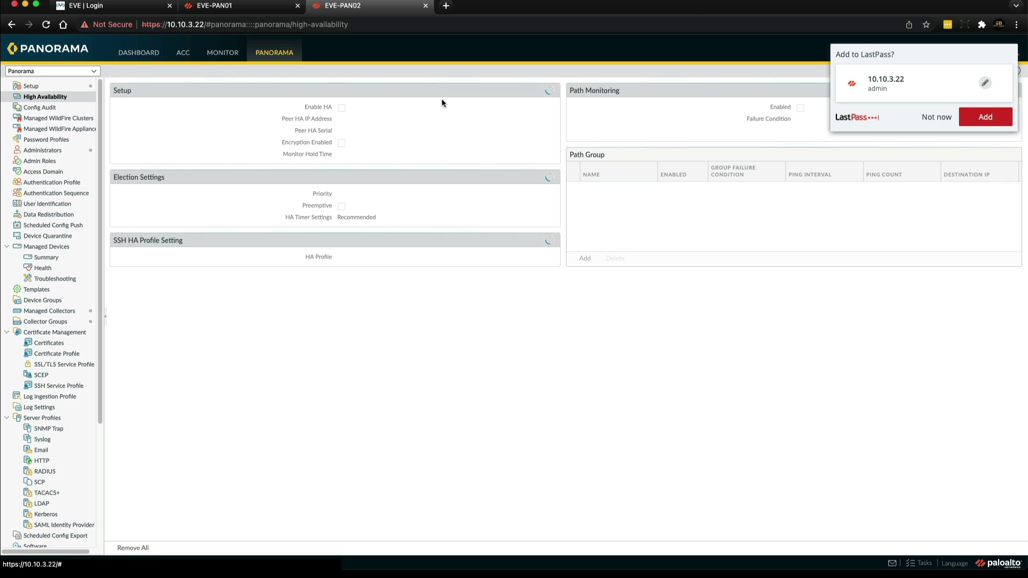
pyautogui.click(962, 114)
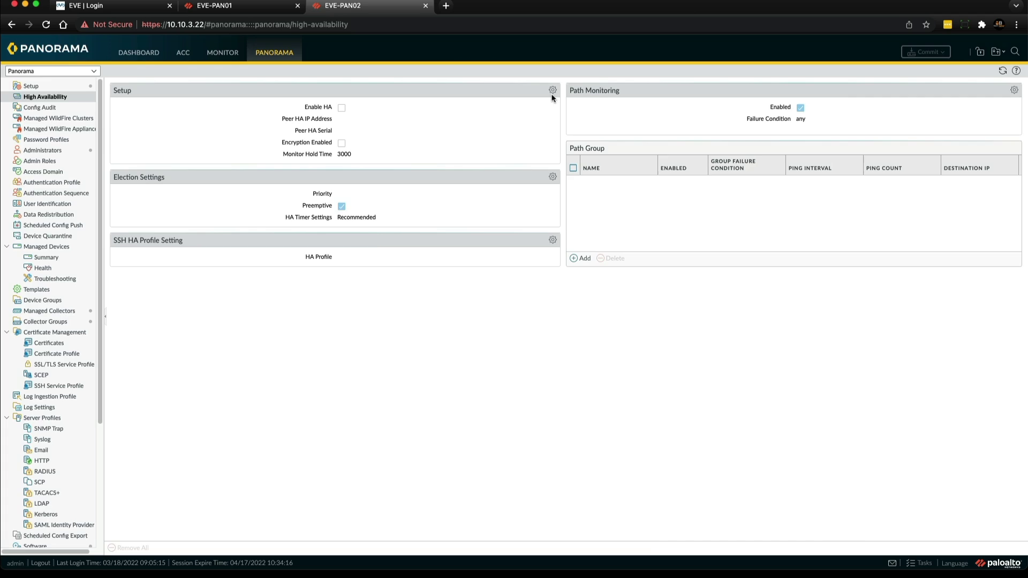
# In HA Setup, enable HA with peer IP 10.10.3.21 and the peer's pasted serial number
pyautogui.click(552, 90)
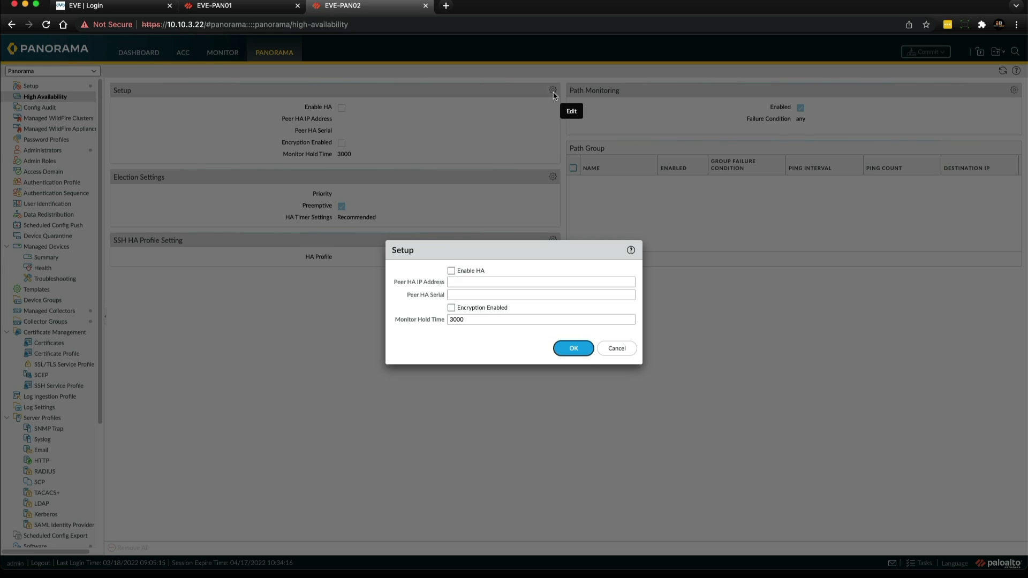
pyautogui.click(452, 271)
pyautogui.click(457, 282)
pyautogui.write('10.')
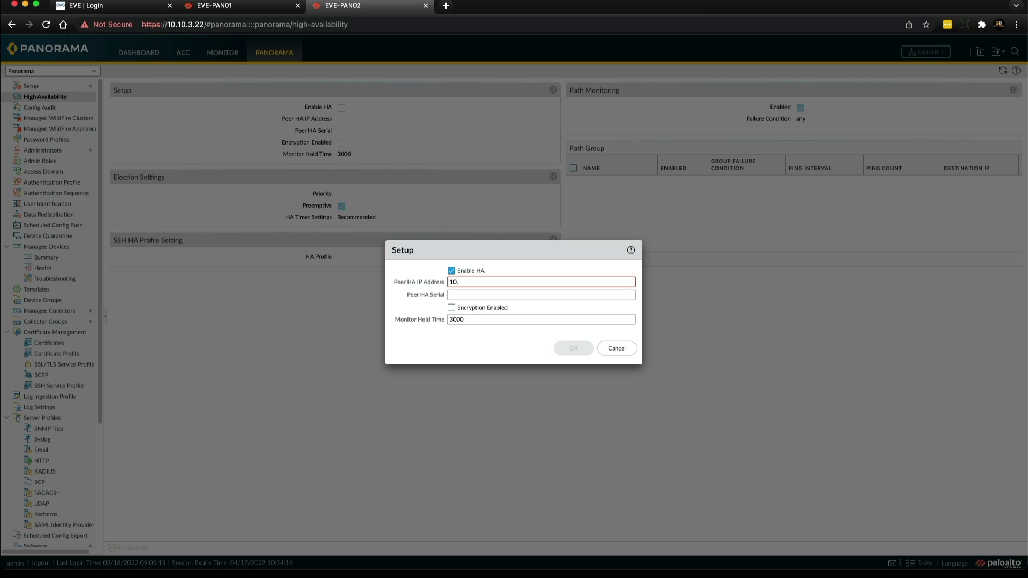
pyautogui.write('10.3.21')
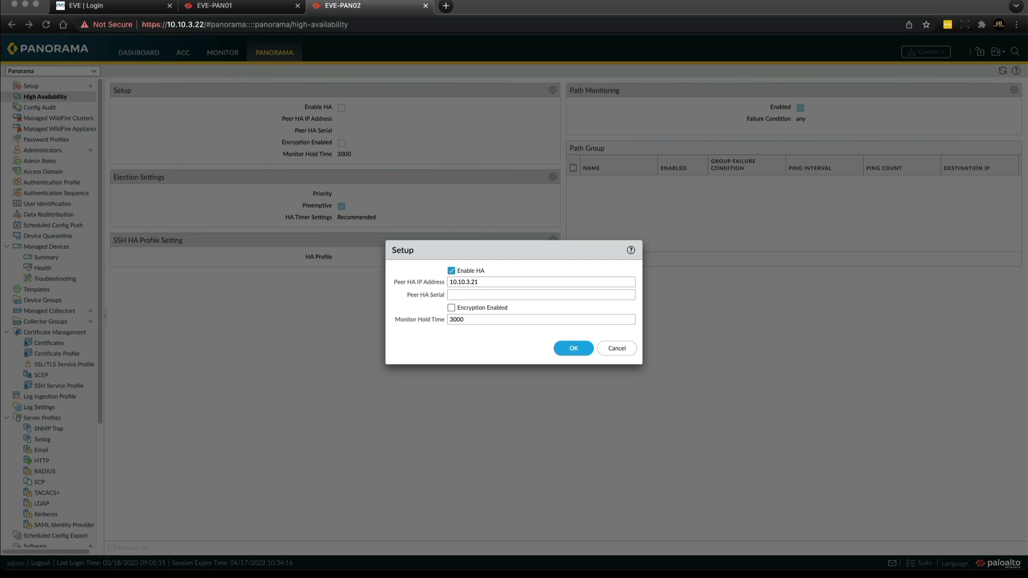
pyautogui.click(469, 294)
pyautogui.rightClick(469, 294)
pyautogui.click(501, 369)
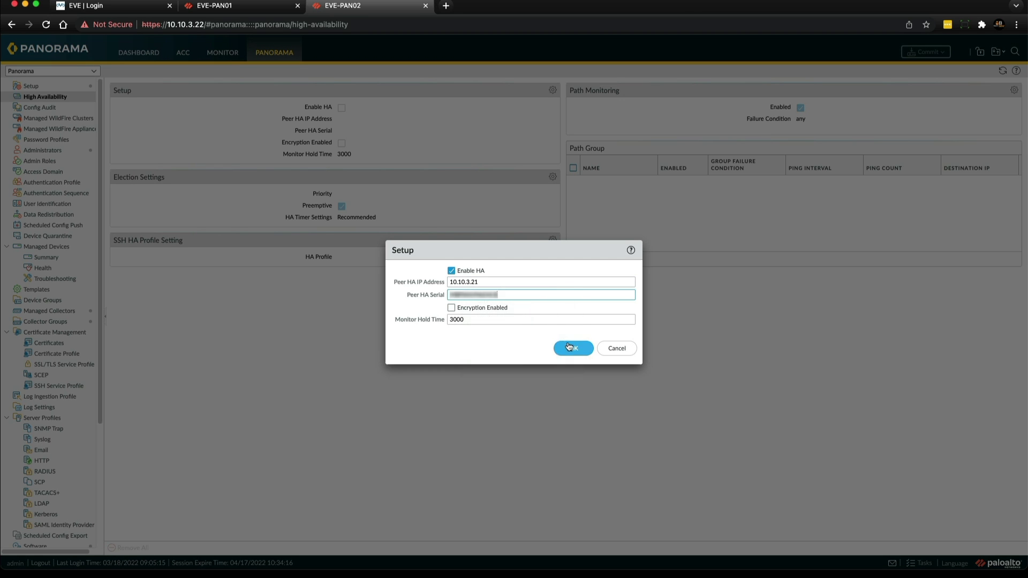
pyautogui.click(571, 348)
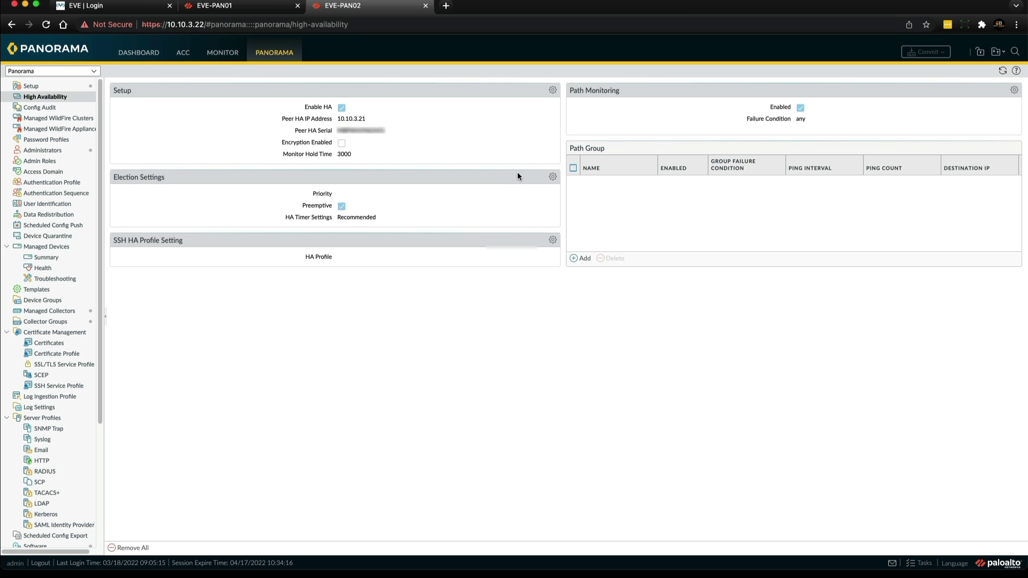
# Set EVE-PAN02's HA election priority to secondary in the Election Settings
pyautogui.click(552, 177)
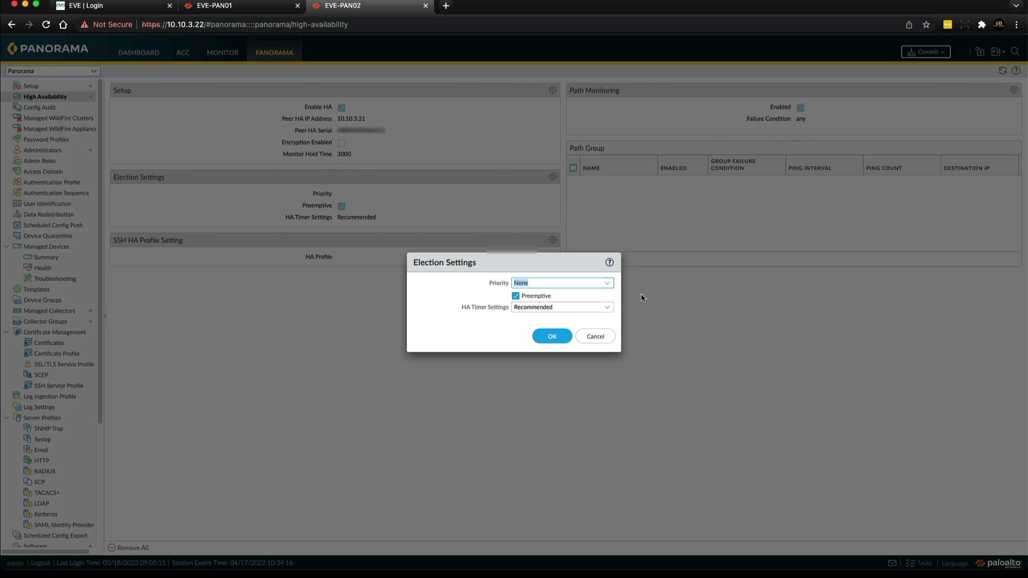
pyautogui.click(609, 286)
pyautogui.click(538, 321)
pyautogui.click(555, 341)
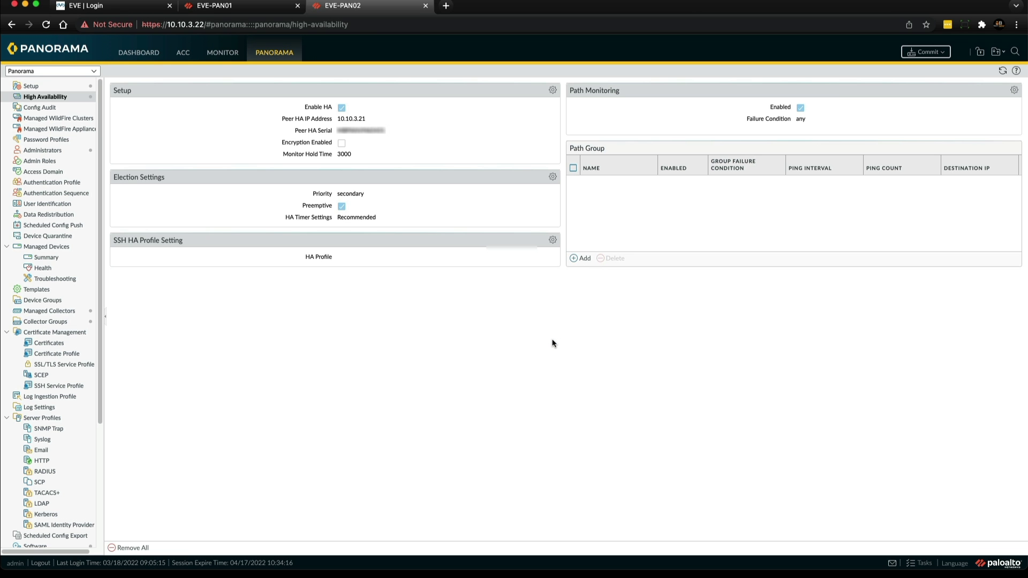
pyautogui.click(918, 53)
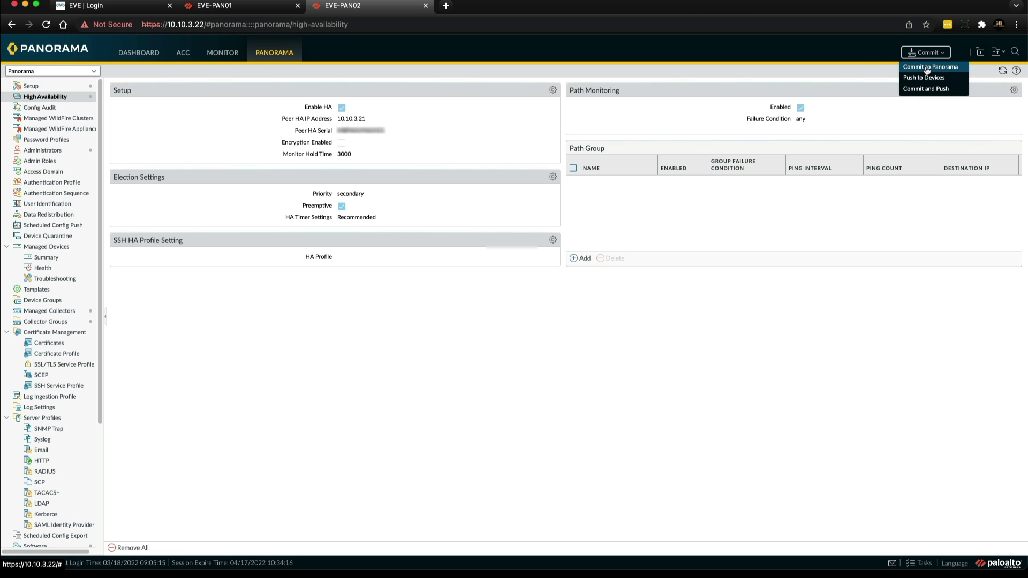
# Commit EVE-PAN02's HA changes to Panorama, then close EVE-PAN01's completed commit status
pyautogui.click(930, 67)
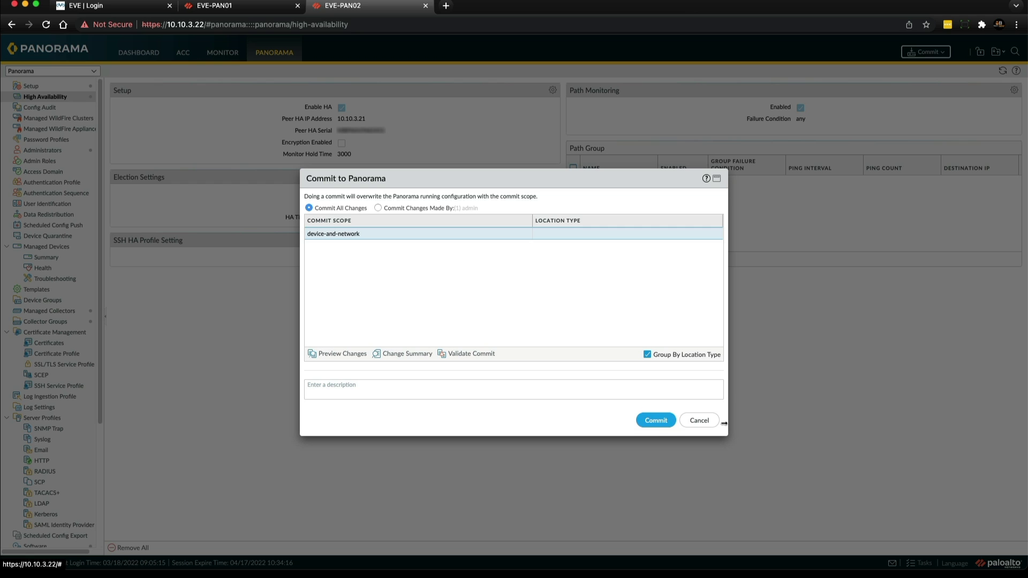
pyautogui.click(649, 423)
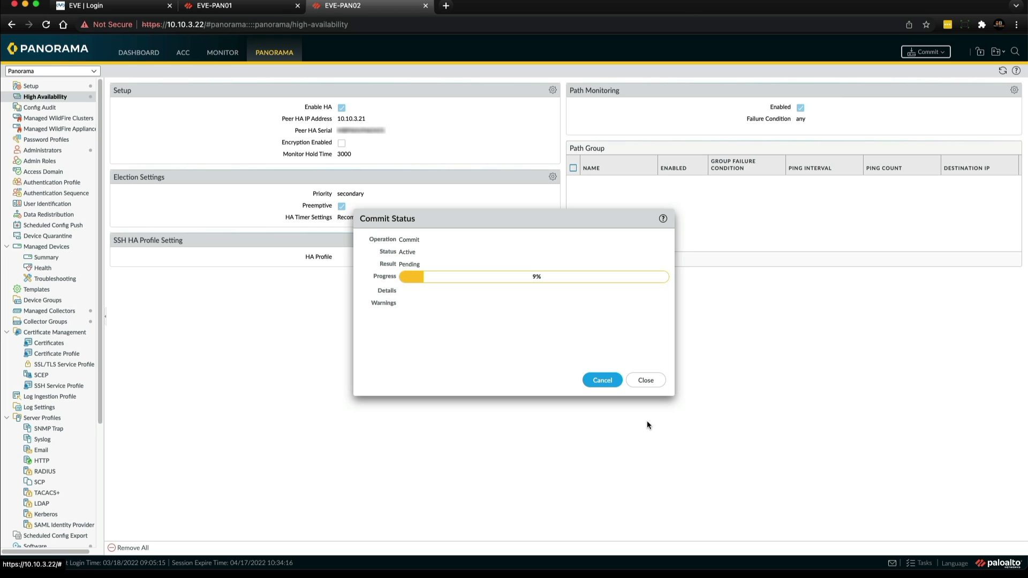
pyautogui.click(242, 9)
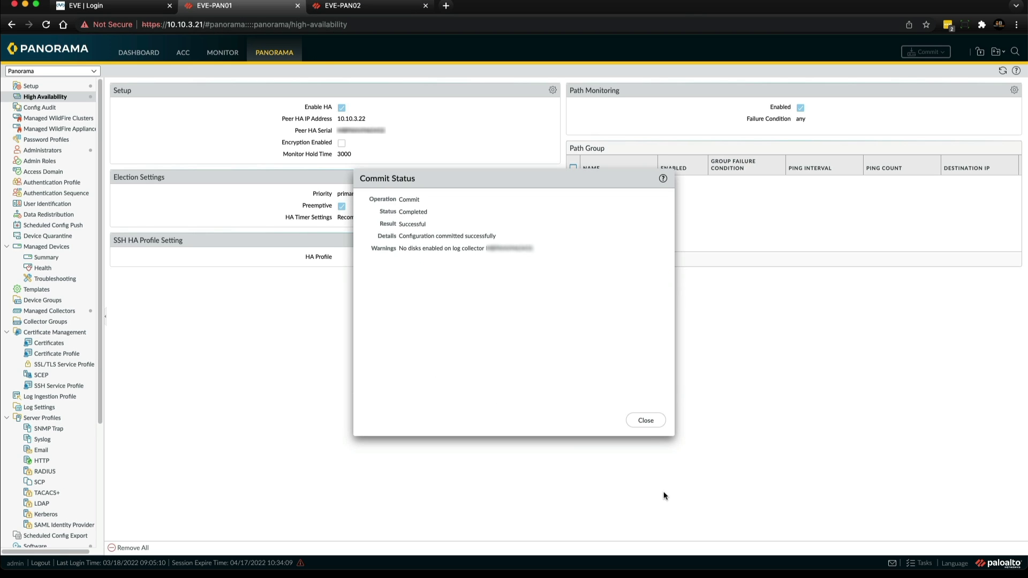
pyautogui.click(646, 421)
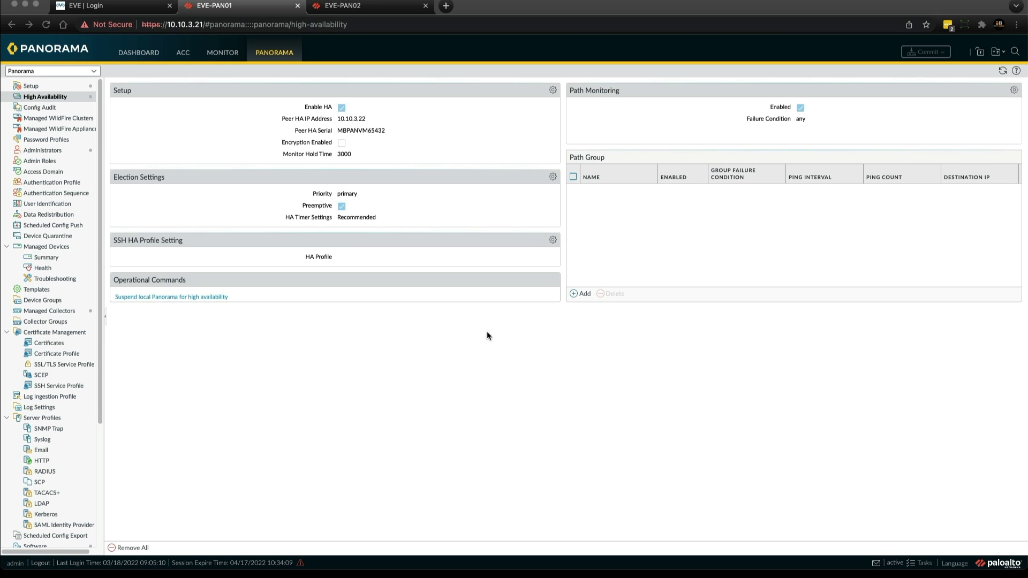
pyautogui.click(139, 52)
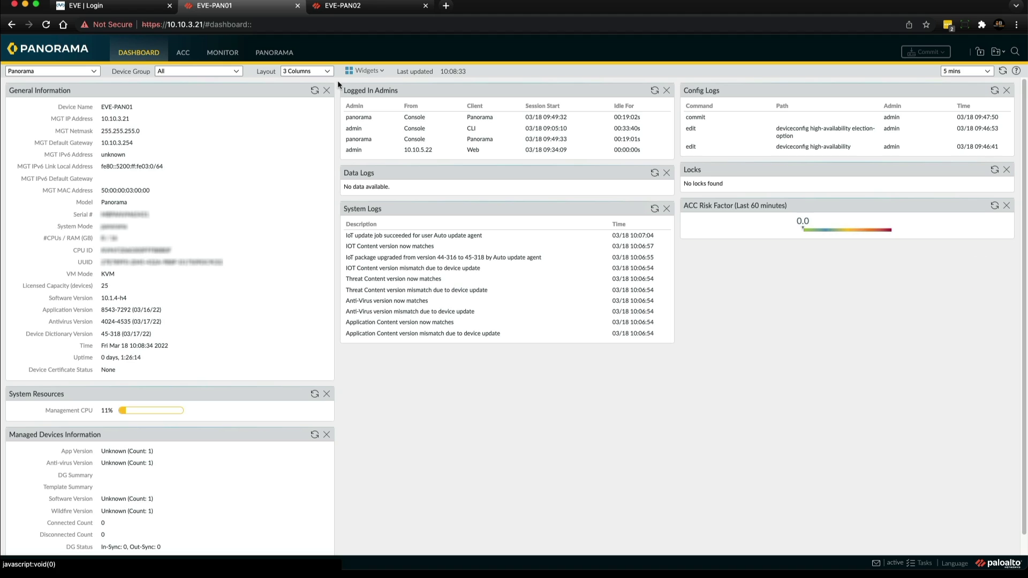
# Add the System > High Availability widget to EVE-PAN01's dashboard
pyautogui.click(383, 73)
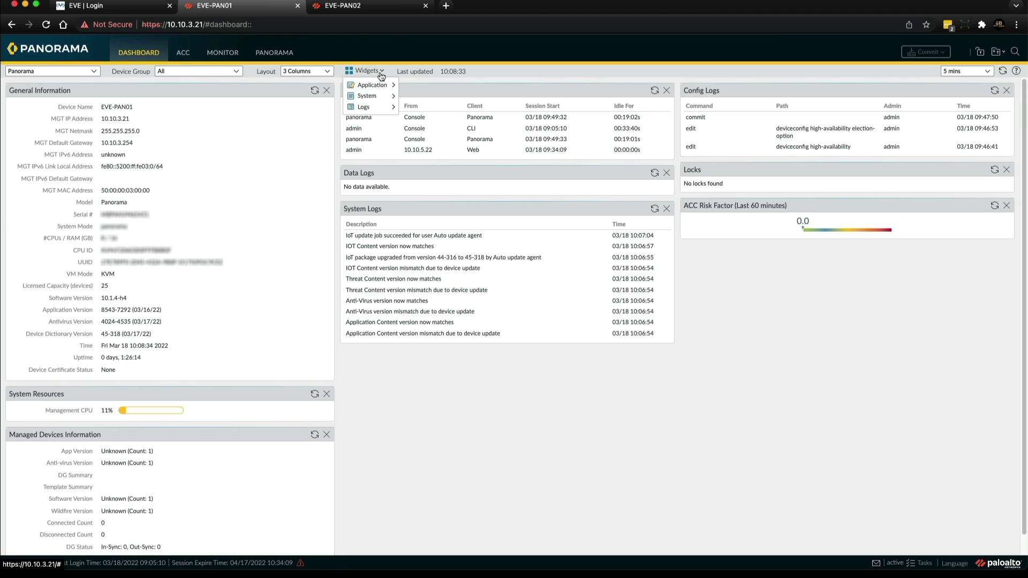
pyautogui.moveTo(368, 96)
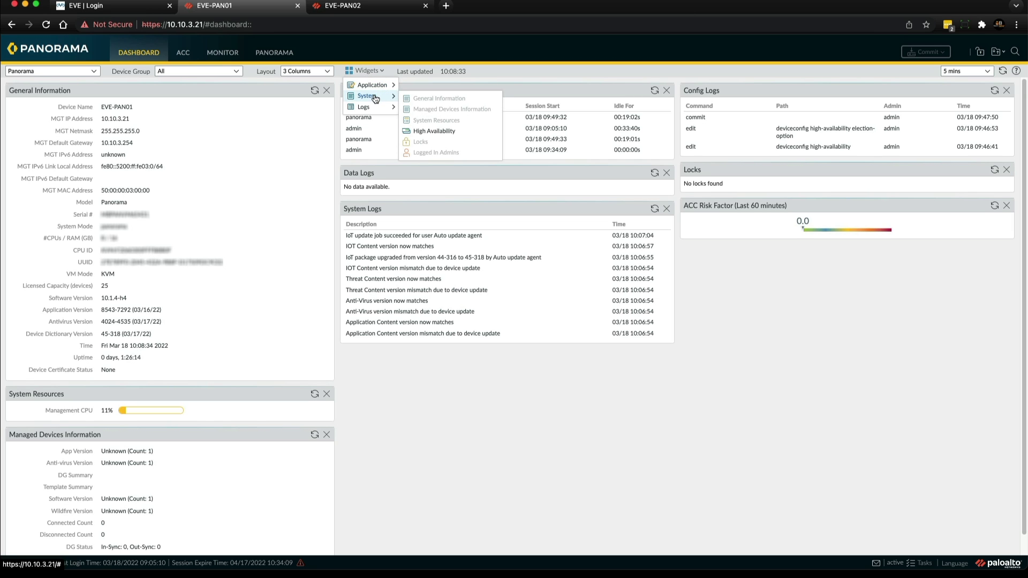
pyautogui.click(433, 133)
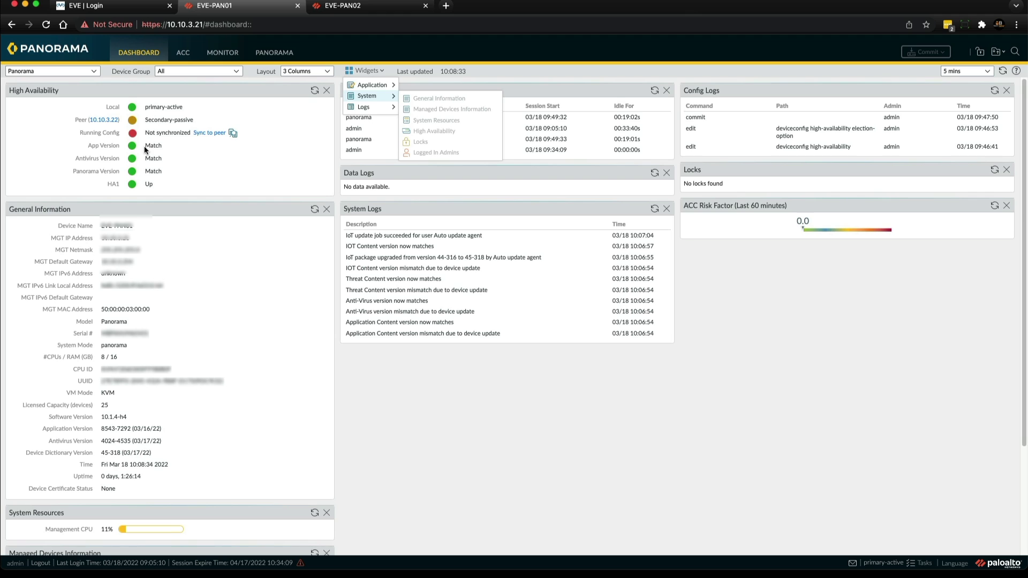
# Sync the running configuration to peer 10.10.3.22, confirm the overwrite, and refresh the HA status
pyautogui.click(209, 133)
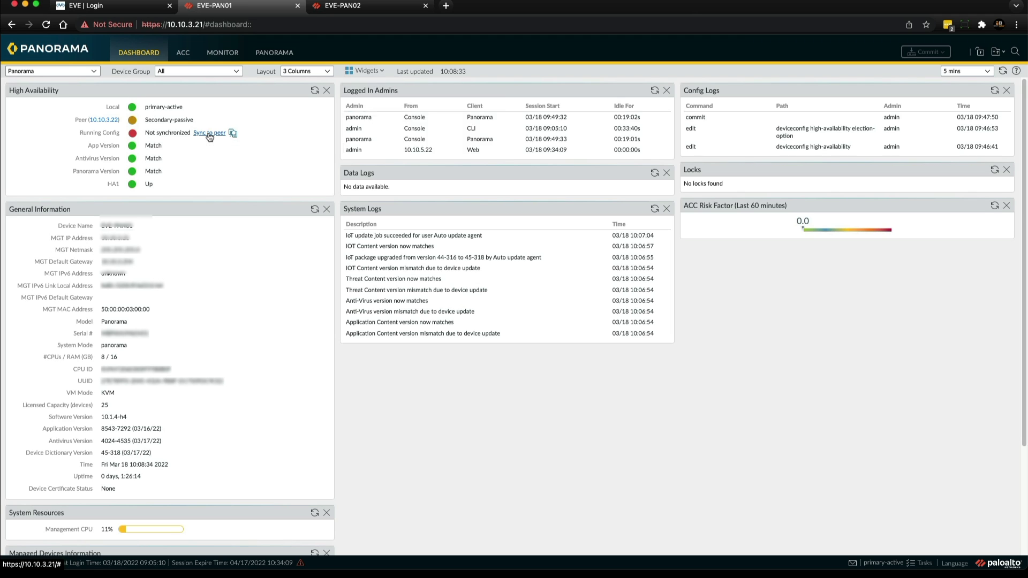
pyautogui.click(489, 323)
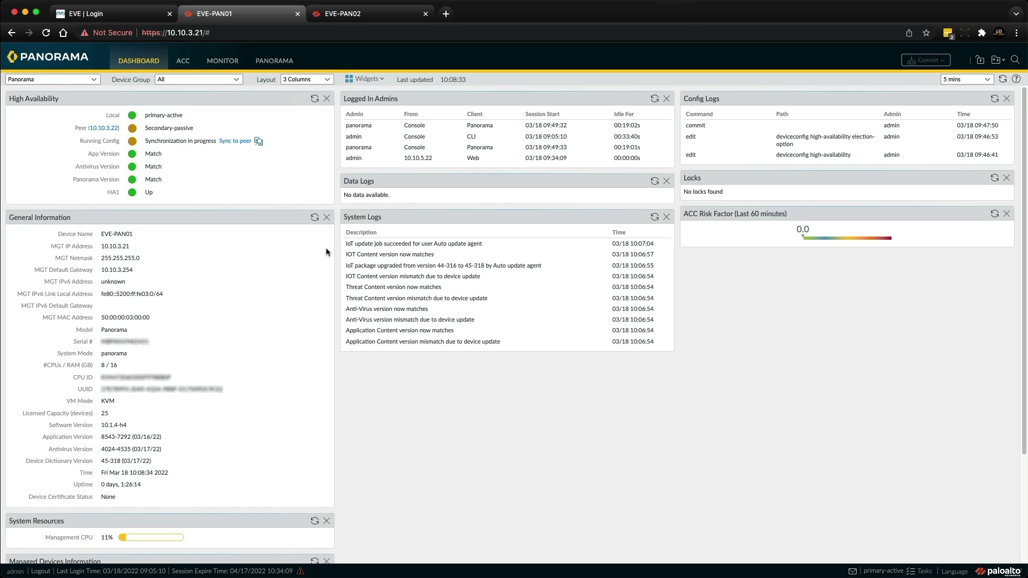
pyautogui.click(315, 99)
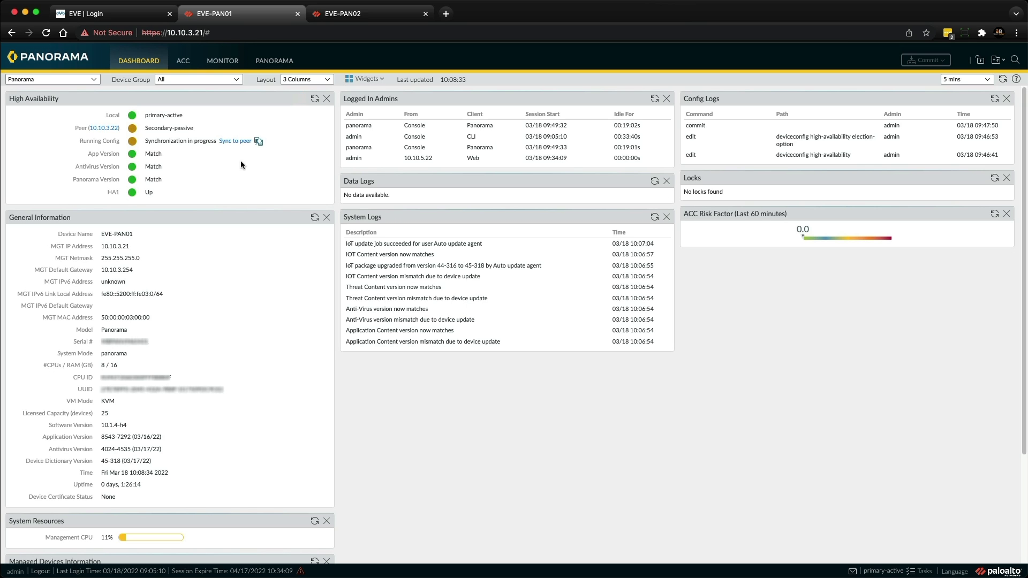